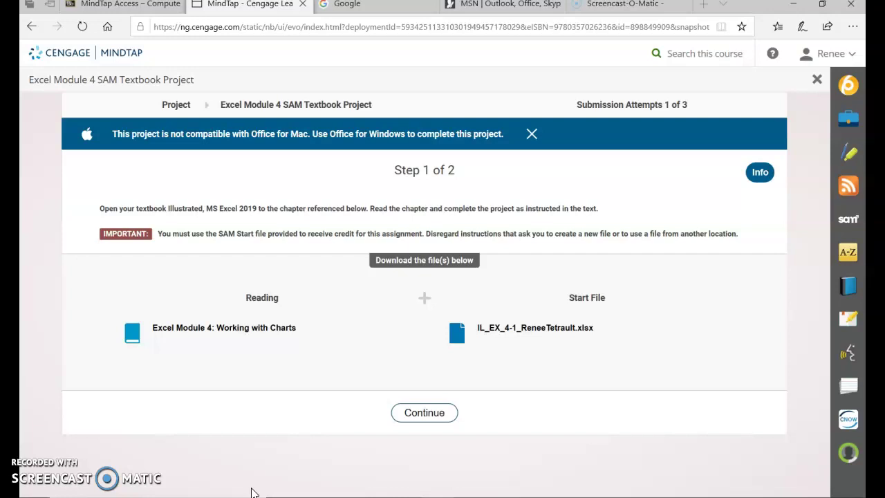
- Download the IL_EX_4-1 start file from the project page, open the workbook in Excel and enable editing
{"action": "left_click", "coordinate": [571, 336]}
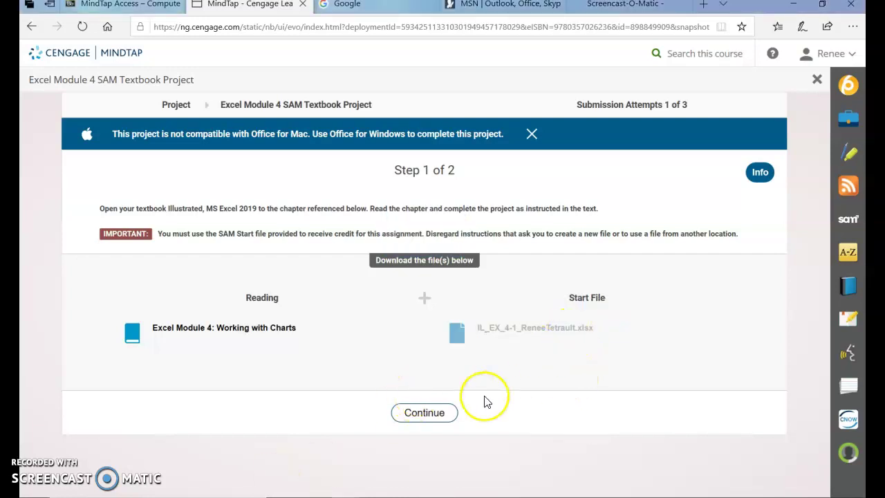
{"action": "left_click", "coordinate": [462, 478]}
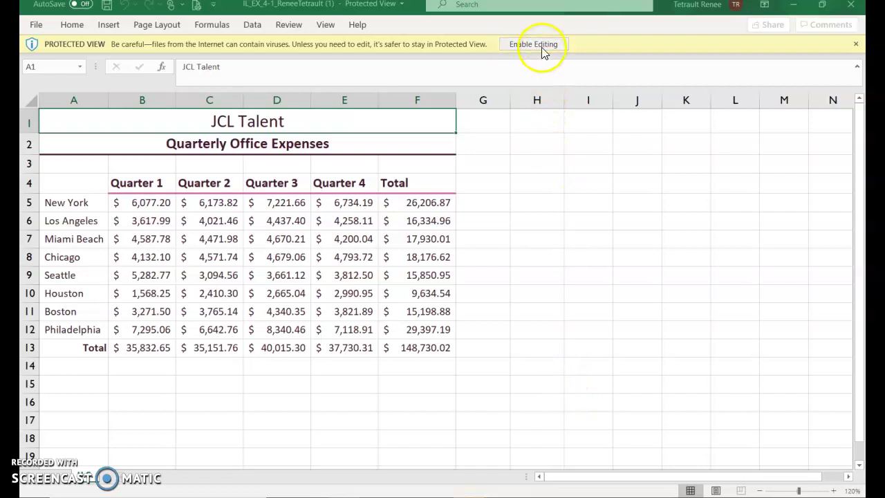
{"action": "left_click", "coordinate": [541, 45]}
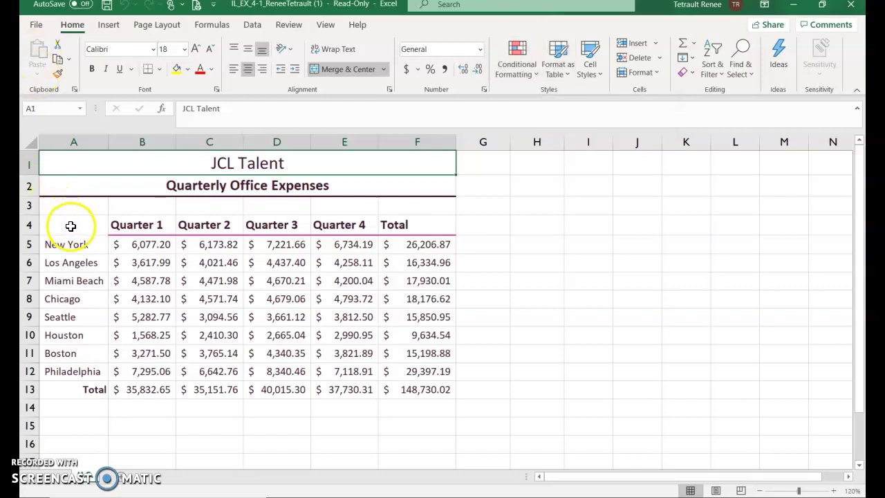
- Insert a Clustered Column chart from the quarterly expense data in A4:E12 using Quick Analysis
{"action": "left_click_drag", "start_coordinate": [74, 224], "coordinate": [333, 371]}
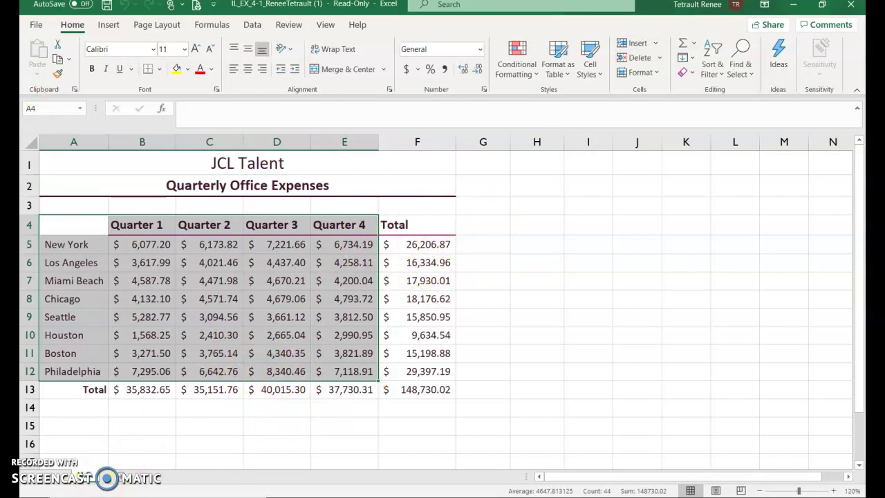
{"action": "left_click", "coordinate": [390, 390]}
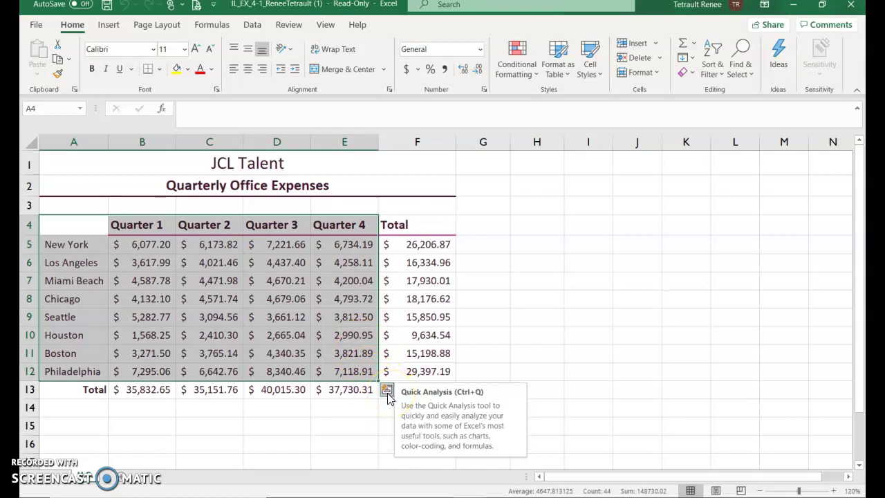
{"action": "left_click", "coordinate": [387, 392]}
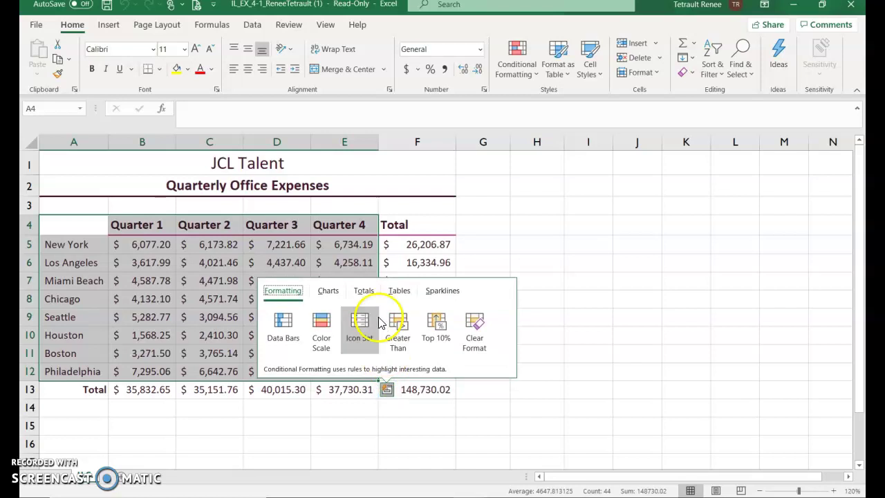
{"action": "left_click", "coordinate": [364, 291]}
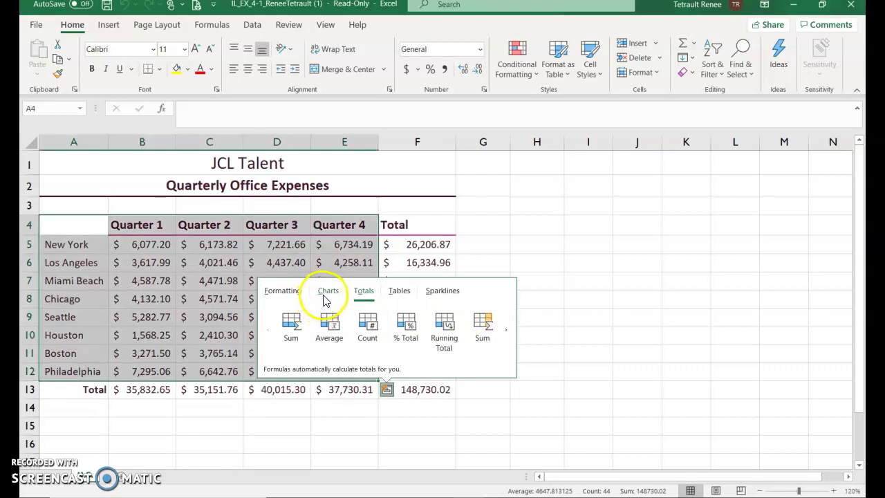
{"action": "left_click", "coordinate": [286, 293]}
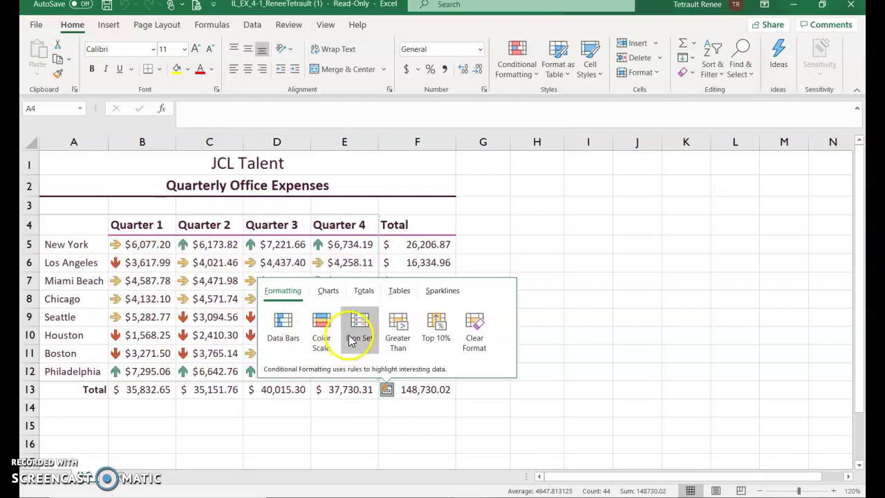
{"action": "left_click", "coordinate": [329, 293]}
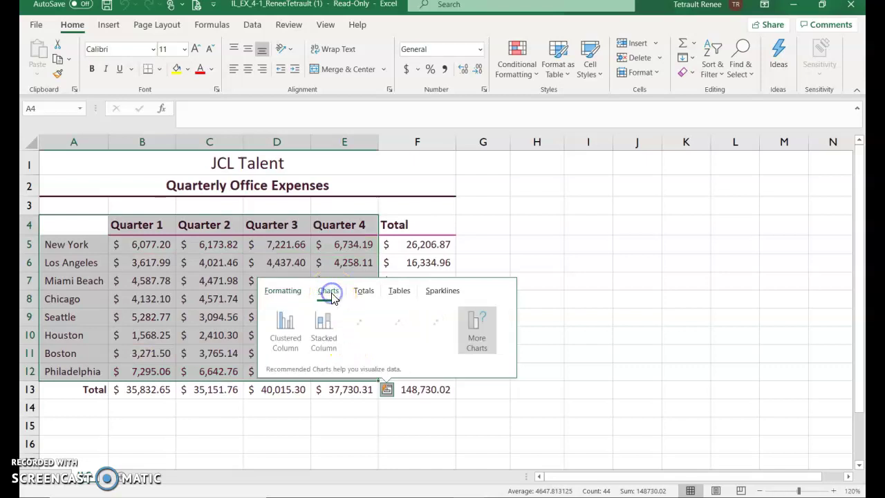
{"action": "left_click", "coordinate": [289, 351]}
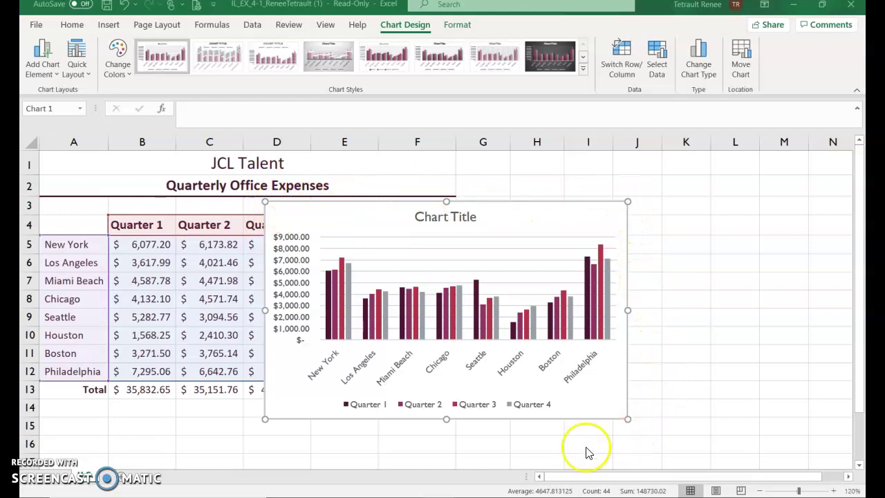
{"action": "left_click", "coordinate": [523, 168]}
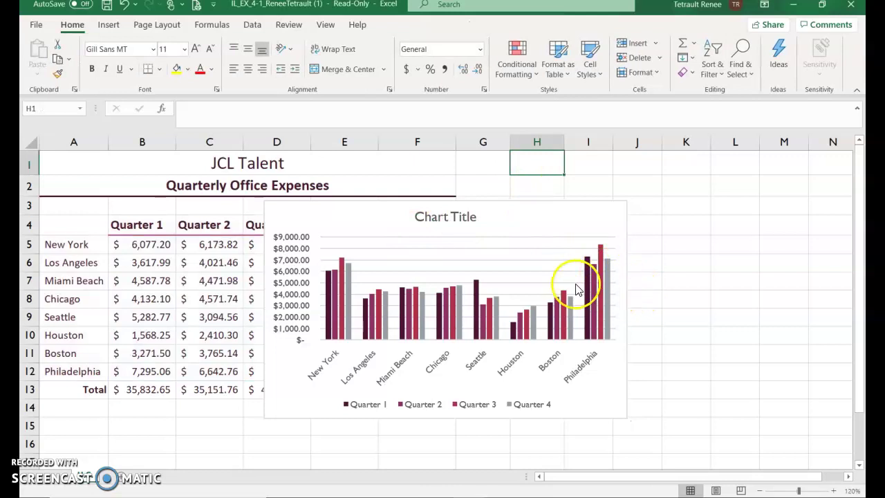
- Try switching the chart's rows and columns so the quarters form the horizontal axis, and reposition the chart over the sheet
{"action": "left_click", "coordinate": [541, 217]}
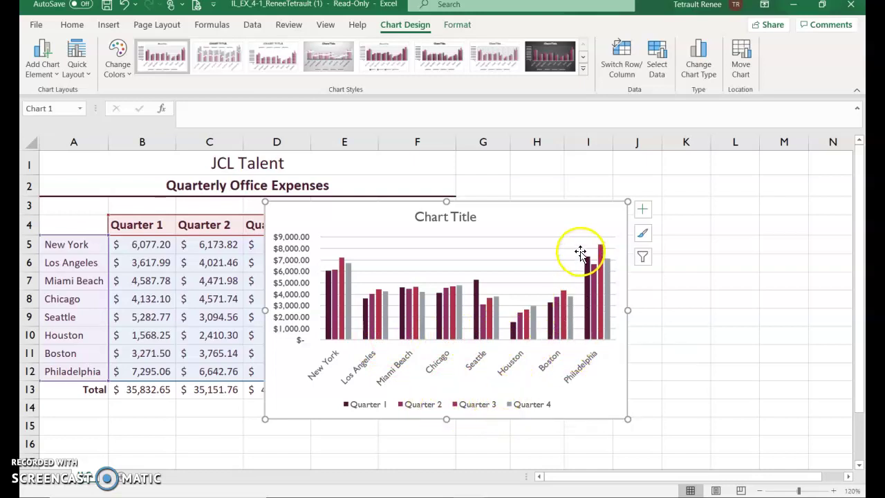
{"action": "left_click", "coordinate": [628, 78]}
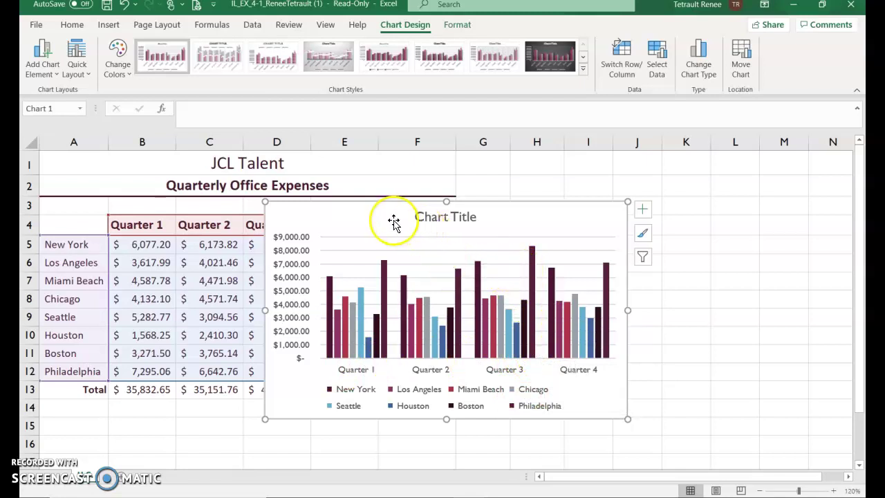
{"action": "left_click_drag", "start_coordinate": [367, 212], "coordinate": [519, 191]}
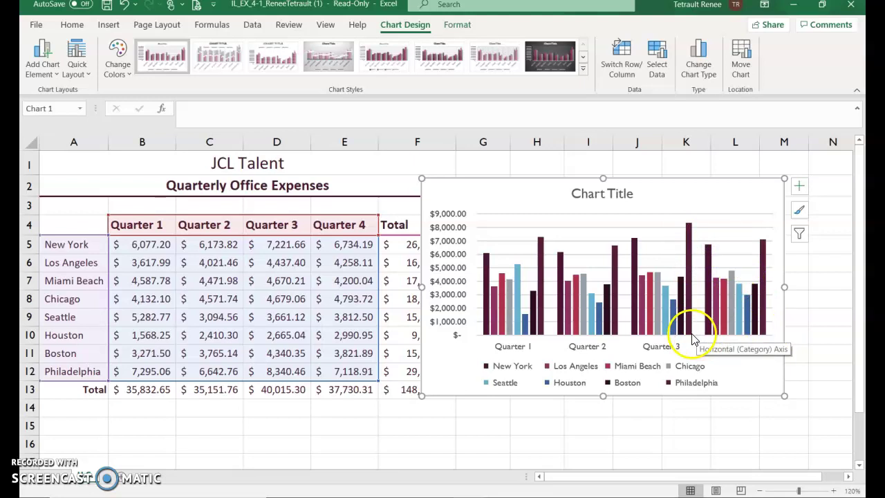
{"action": "left_click_drag", "start_coordinate": [672, 181], "coordinate": [427, 185]}
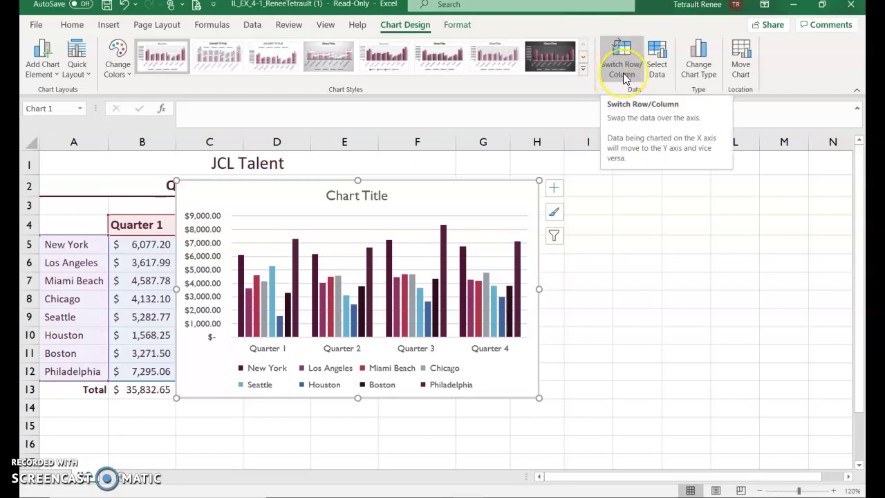
- Undo the chart moves and the row/column switch
{"action": "left_click", "coordinate": [126, 6]}
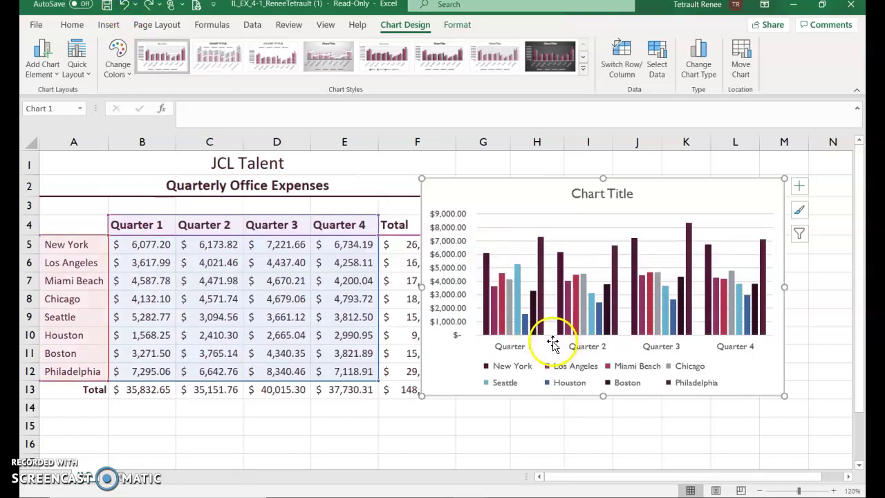
{"action": "left_click", "coordinate": [123, 6]}
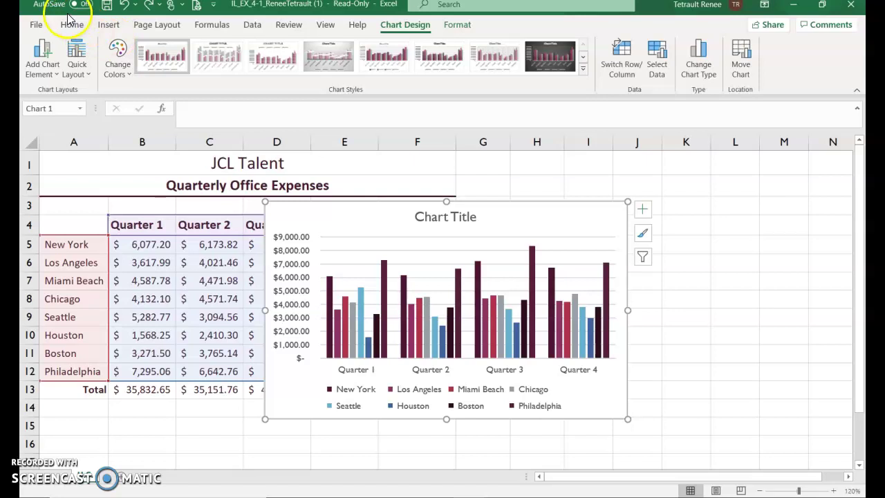
{"action": "left_click", "coordinate": [123, 7]}
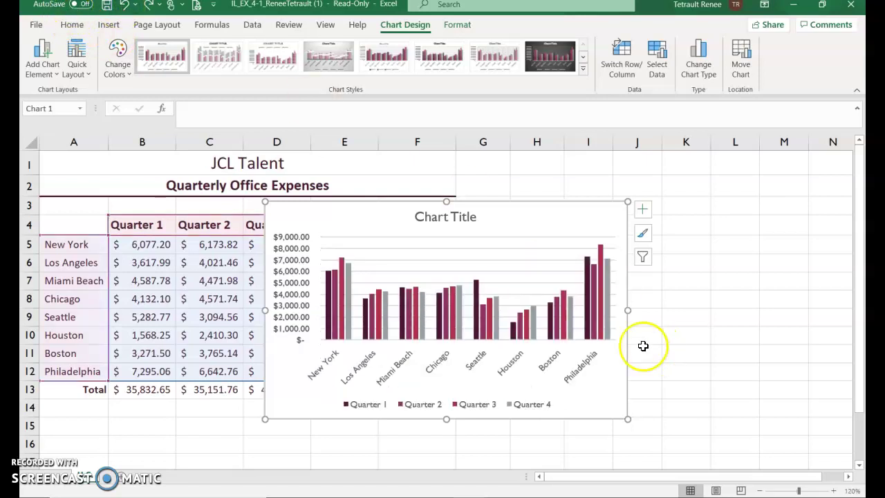
- Change the chart title to "JCL Quarterly Expenses"
{"action": "left_click", "coordinate": [449, 226]}
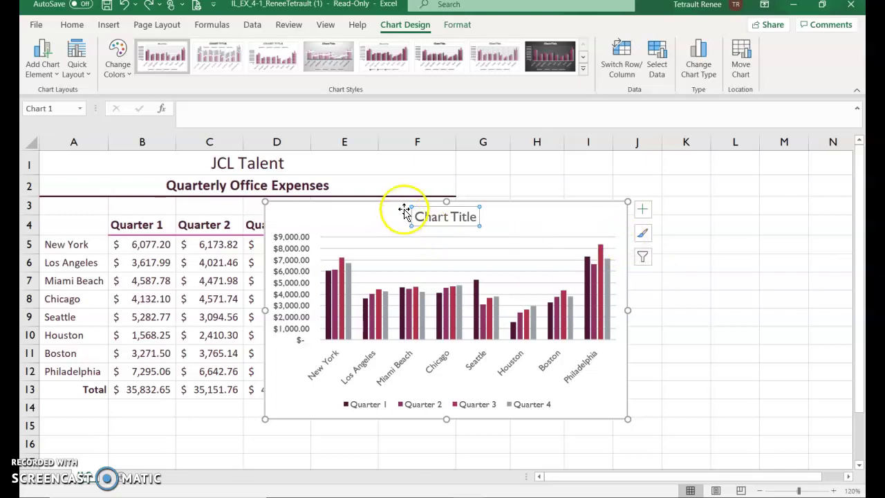
{"action": "left_click", "coordinate": [471, 213]}
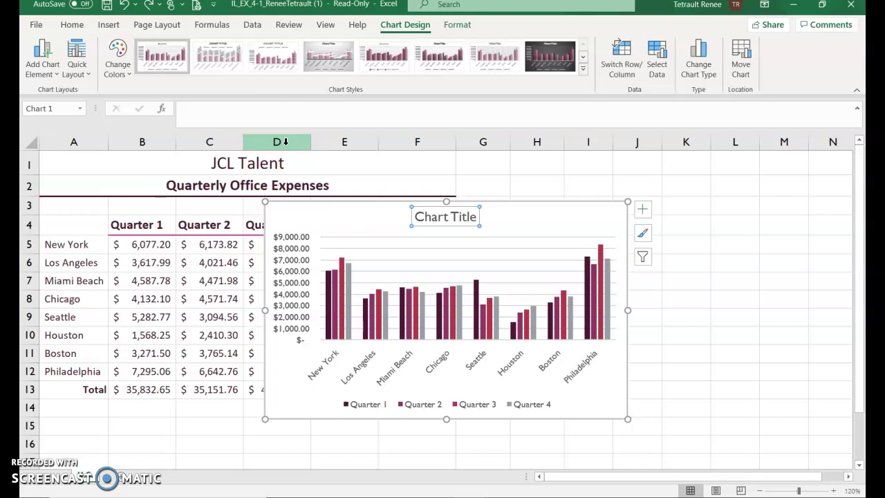
{"action": "left_click", "coordinate": [434, 217]}
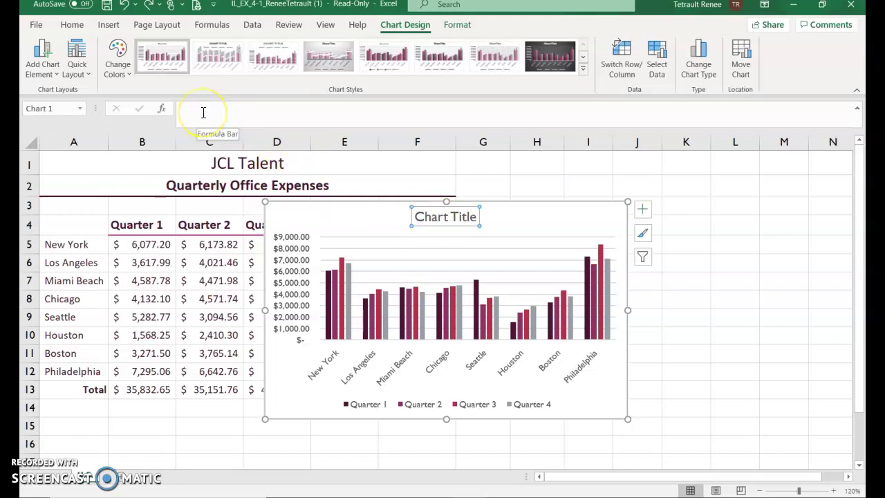
{"action": "type", "text": "J"}
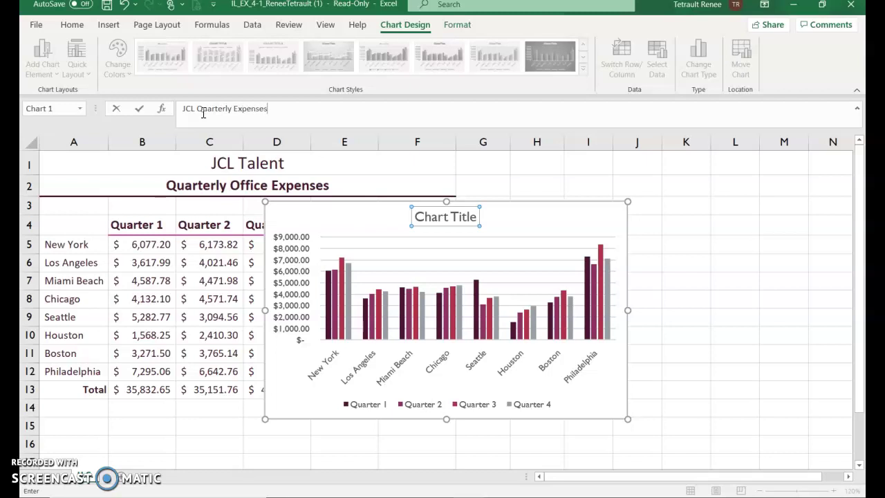
{"action": "type", "text": "CL Quarterly Expenses"}
{"action": "key", "text": "Return"}
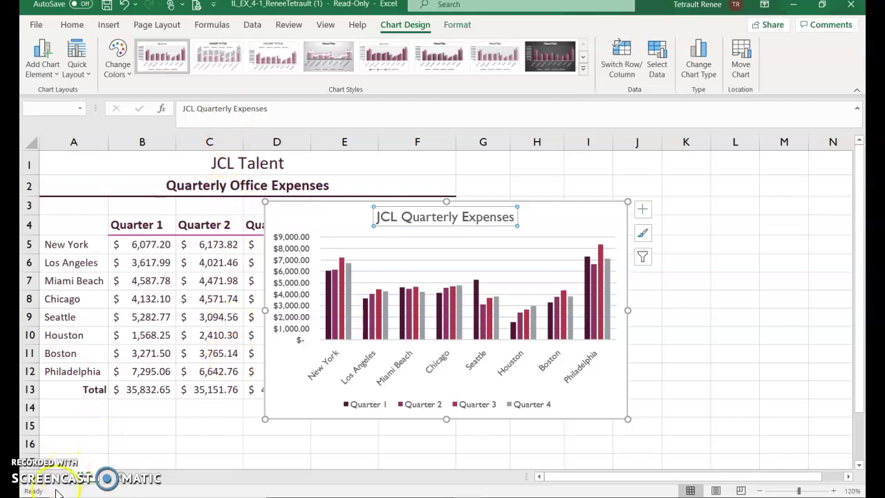
{"action": "key", "text": "Escape"}
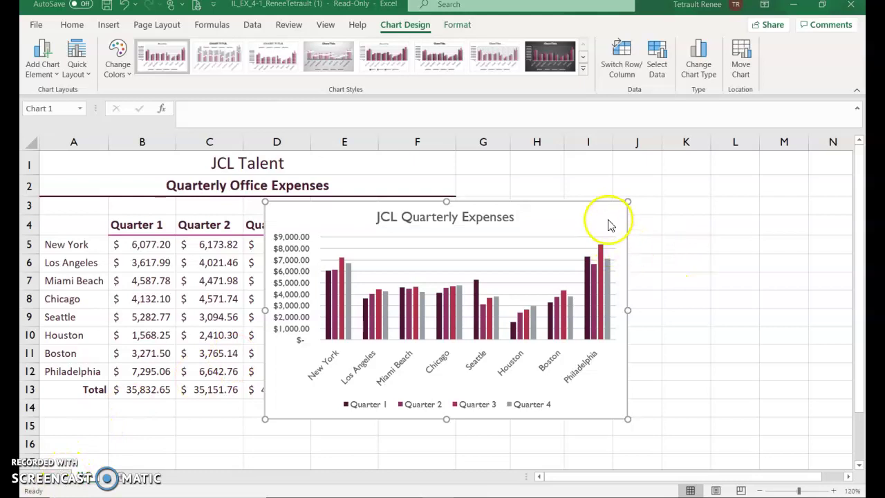
{"action": "left_click", "coordinate": [683, 247]}
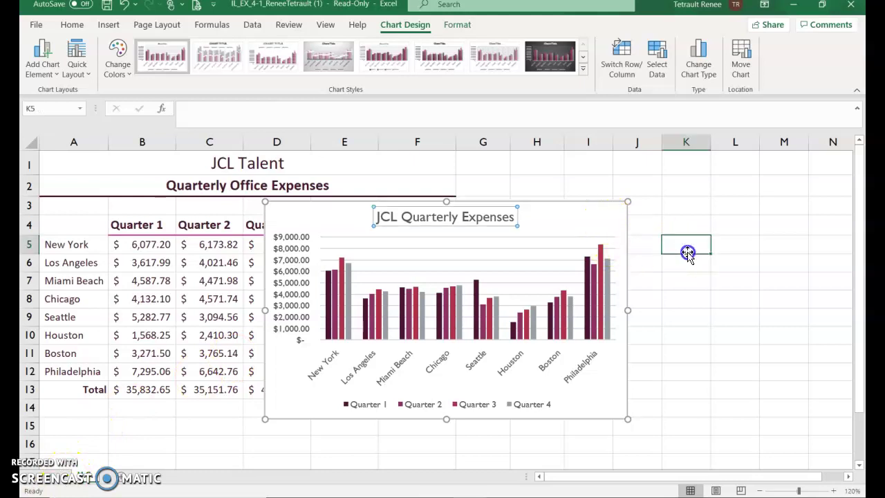
- Move the chart below the data so its upper-left corner is in cell A16, and widen it to the right edge of column G
{"action": "left_click", "coordinate": [543, 220]}
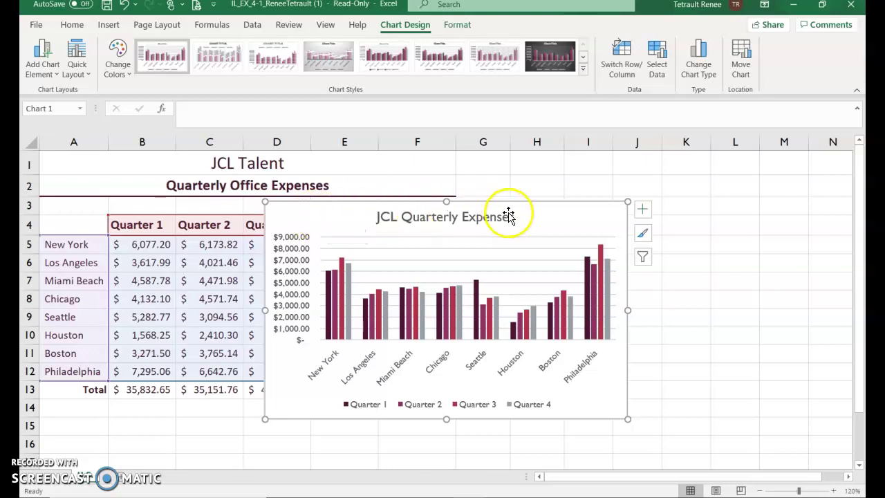
{"action": "scroll", "coordinate": [649, 226], "scroll_direction": "down", "scroll_amount": 1}
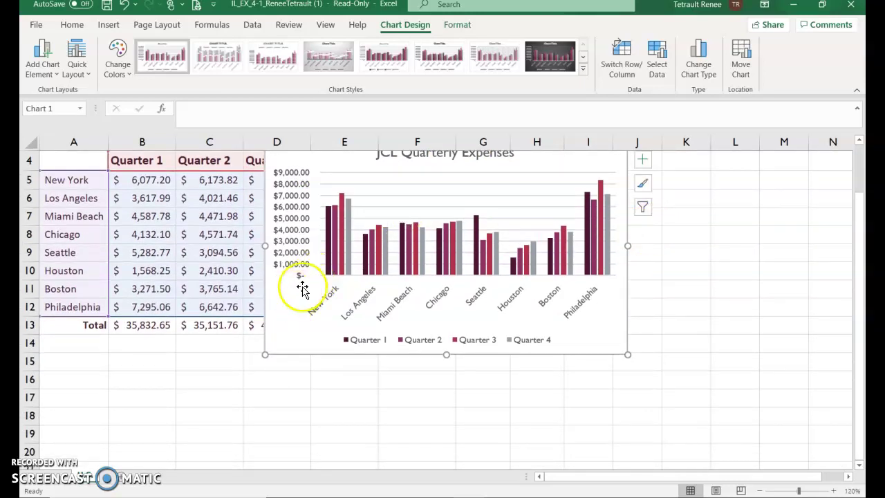
{"action": "scroll", "coordinate": [334, 244], "scroll_direction": "up", "scroll_amount": 1}
{"action": "left_click_drag", "start_coordinate": [297, 223], "coordinate": [86, 457]}
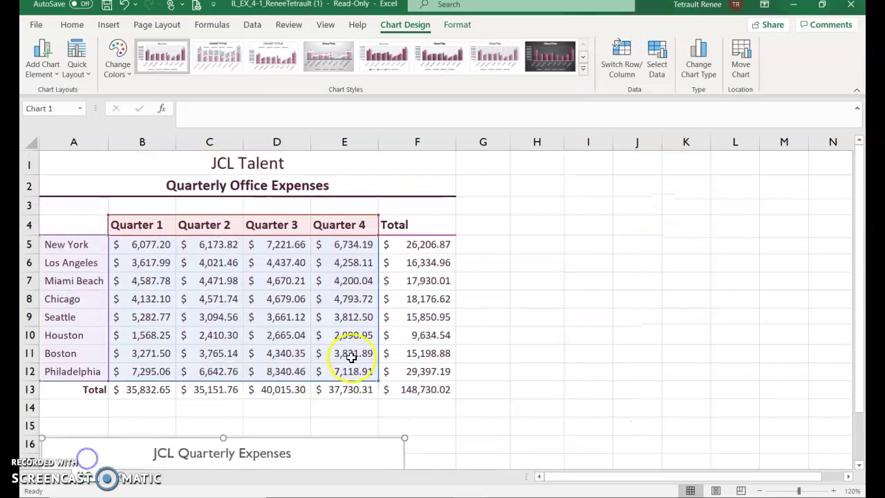
{"action": "scroll", "coordinate": [484, 325], "scroll_direction": "down", "scroll_amount": 4}
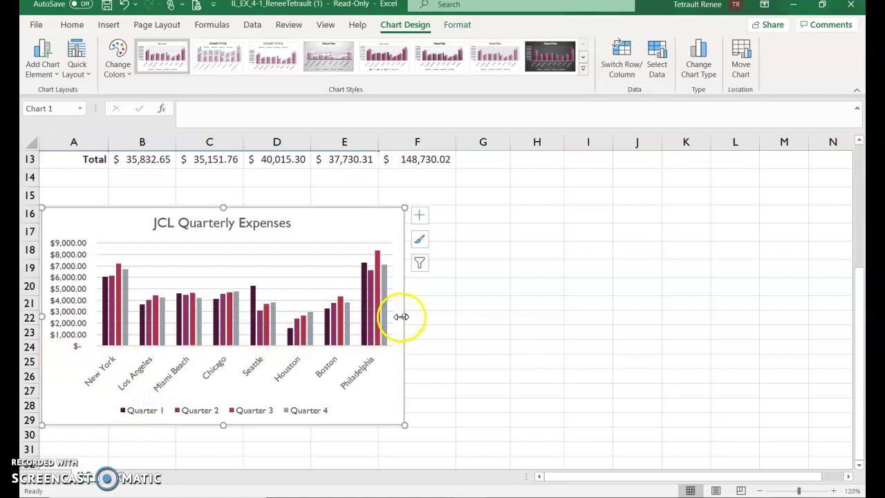
{"action": "left_click_drag", "start_coordinate": [403, 316], "coordinate": [509, 315]}
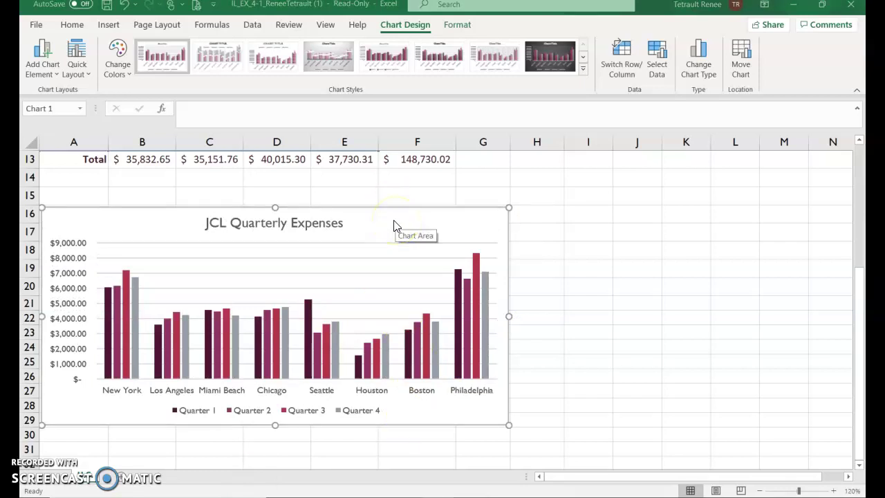
- Preview the quick chart layouts and apply Layout 1 to the JCL Quarterly Expenses chart
{"action": "left_click", "coordinate": [75, 71]}
{"action": "left_click", "coordinate": [76, 71]}
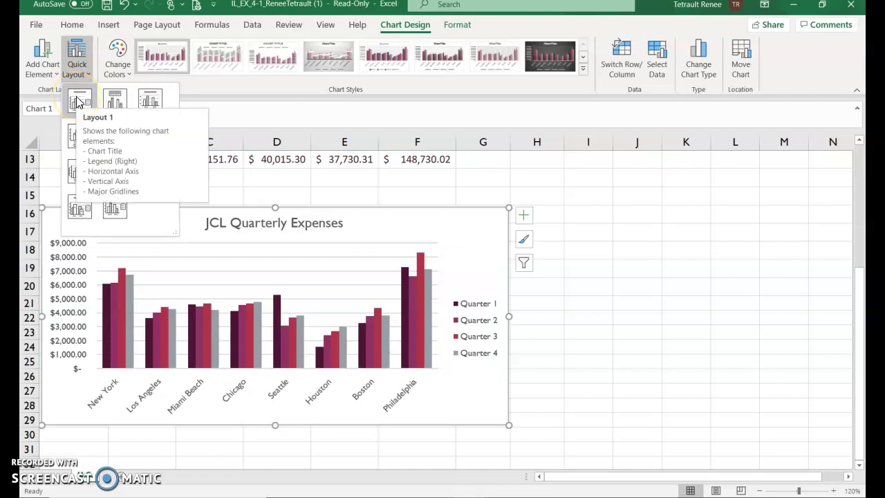
{"action": "left_click", "coordinate": [116, 212]}
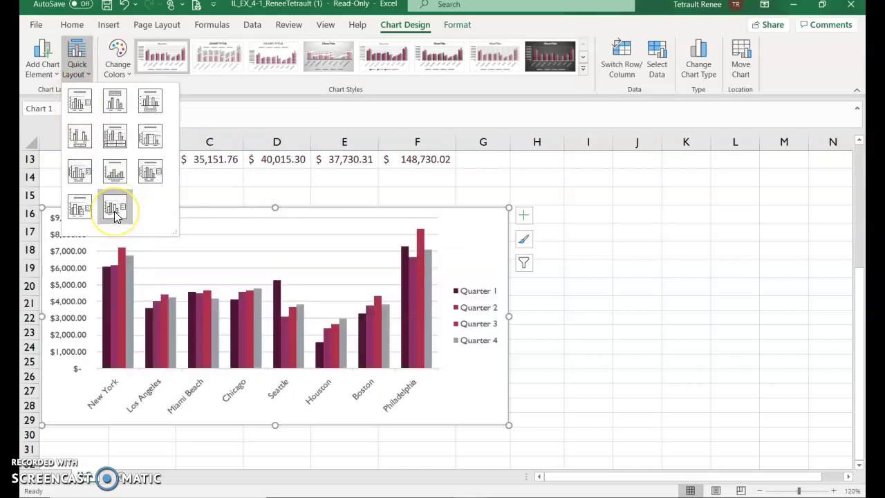
{"action": "left_click", "coordinate": [83, 209]}
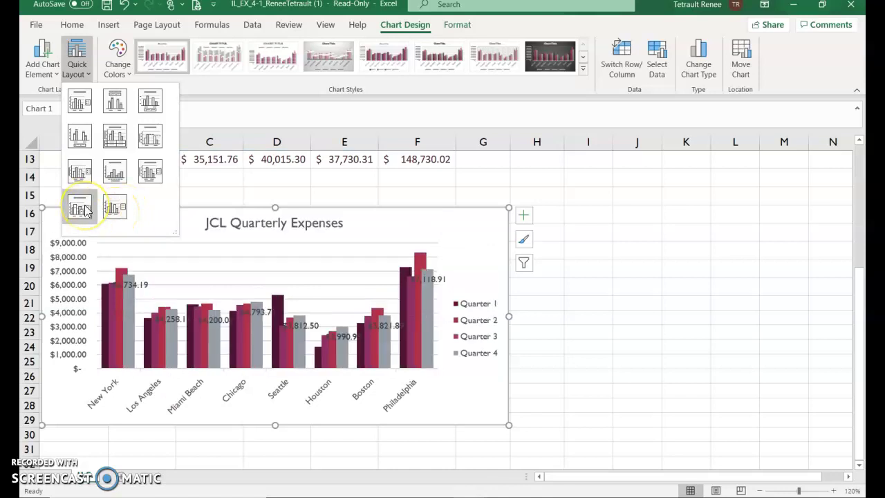
{"action": "left_click", "coordinate": [78, 173]}
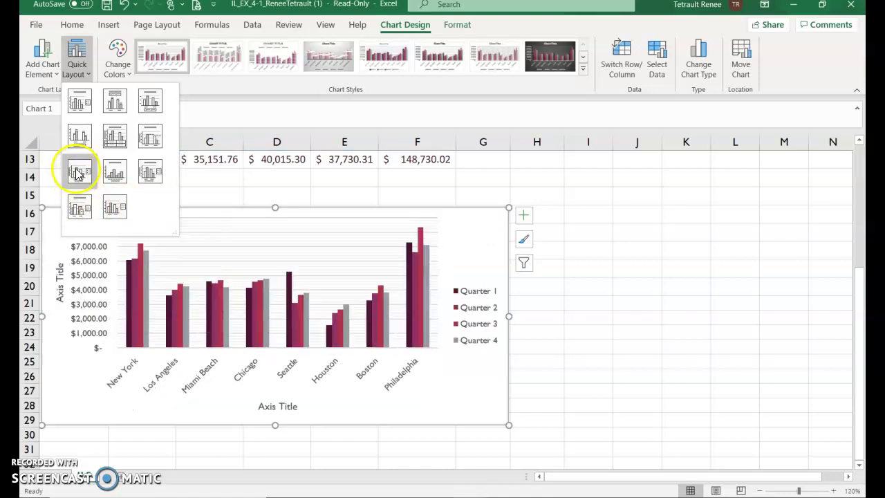
{"action": "left_click", "coordinate": [114, 172]}
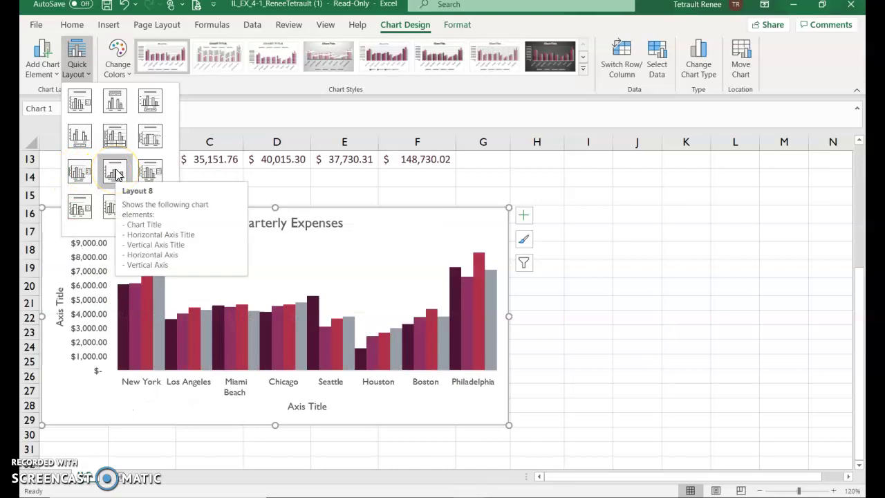
{"action": "left_click", "coordinate": [150, 171]}
{"action": "left_click", "coordinate": [151, 134]}
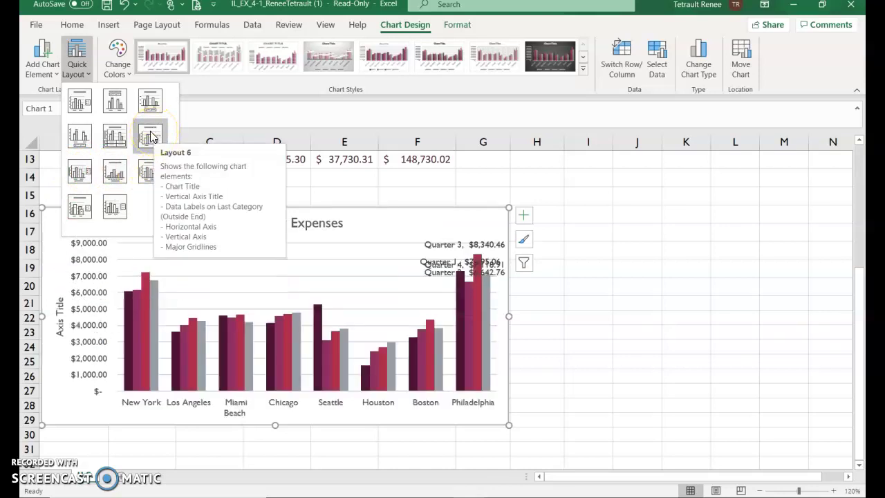
{"action": "left_click", "coordinate": [116, 138]}
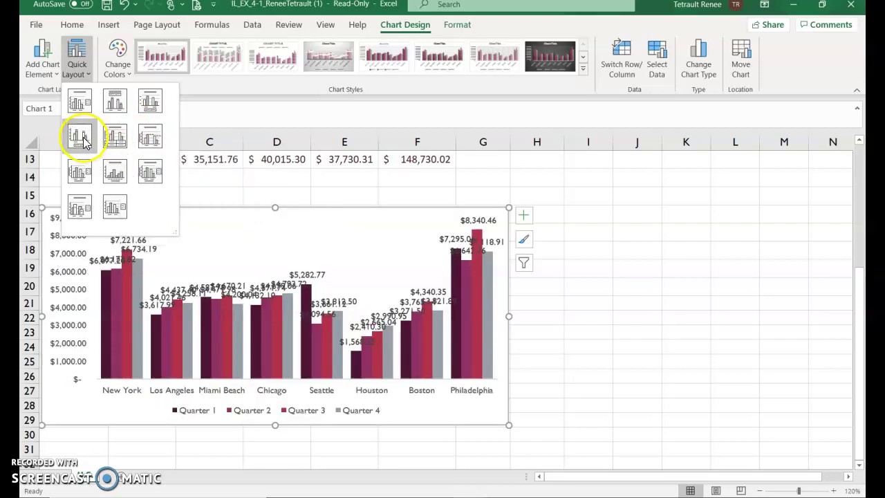
{"action": "left_click", "coordinate": [80, 104]}
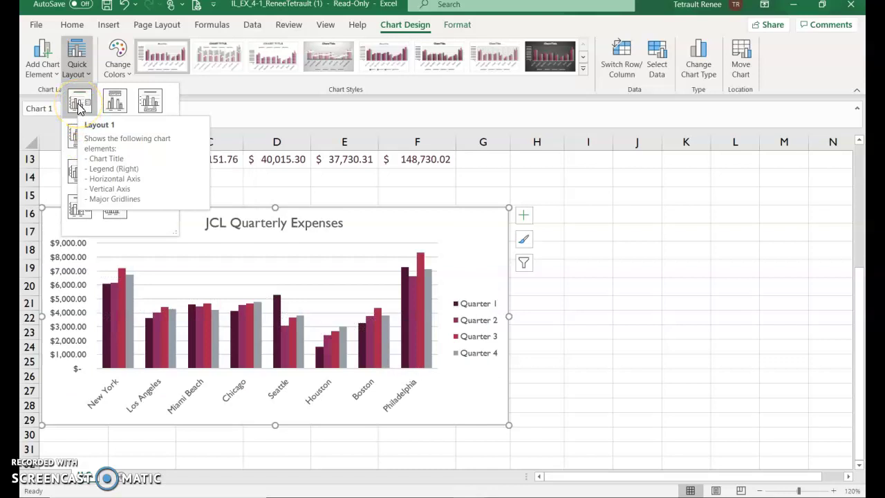
{"action": "left_click", "coordinate": [80, 104]}
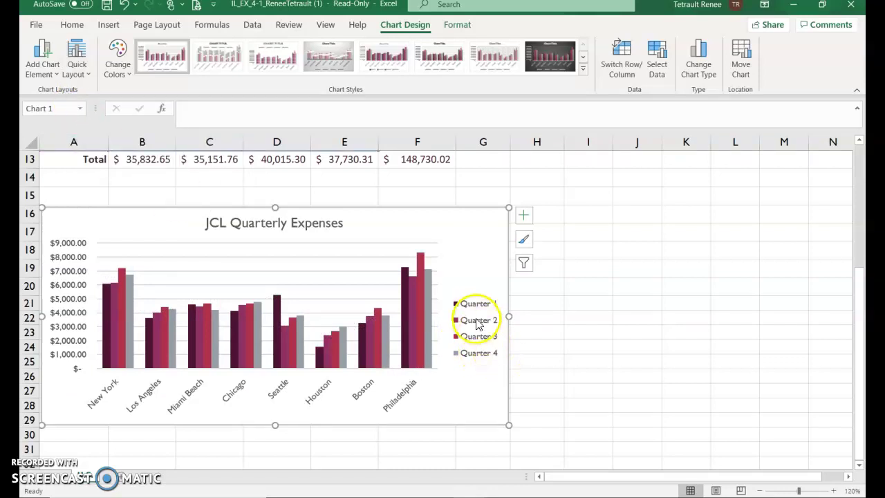
- Move the chart legend down to the lower-right corner of the chart area
{"action": "left_click", "coordinate": [474, 311]}
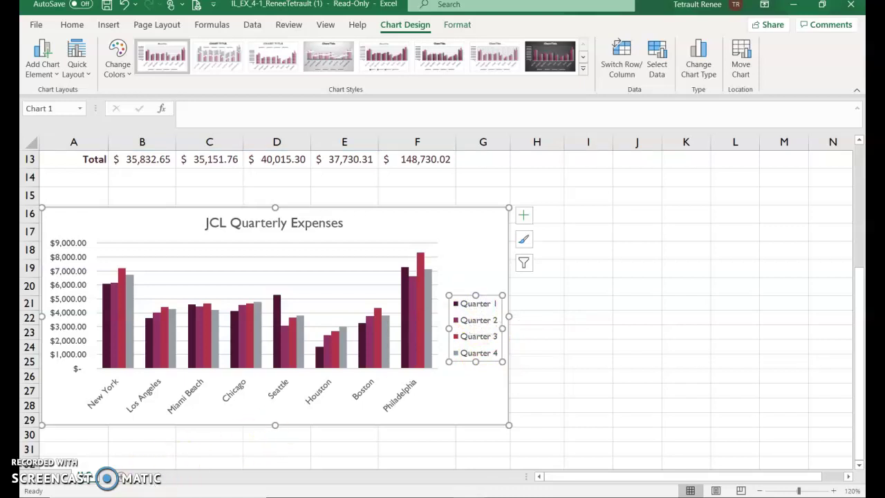
{"action": "left_click", "coordinate": [482, 312]}
{"action": "left_click_drag", "start_coordinate": [469, 298], "coordinate": [469, 392]}
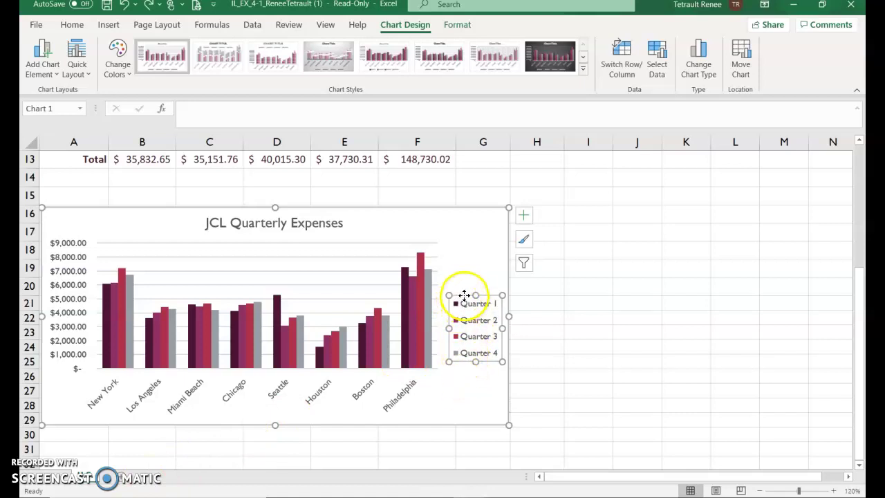
{"action": "mouse_move", "coordinate": [464, 295]}
{"action": "left_mouse_down"}
{"action": "mouse_move", "coordinate": [470, 375]}
{"action": "mouse_move", "coordinate": [463, 293]}
{"action": "left_mouse_up"}
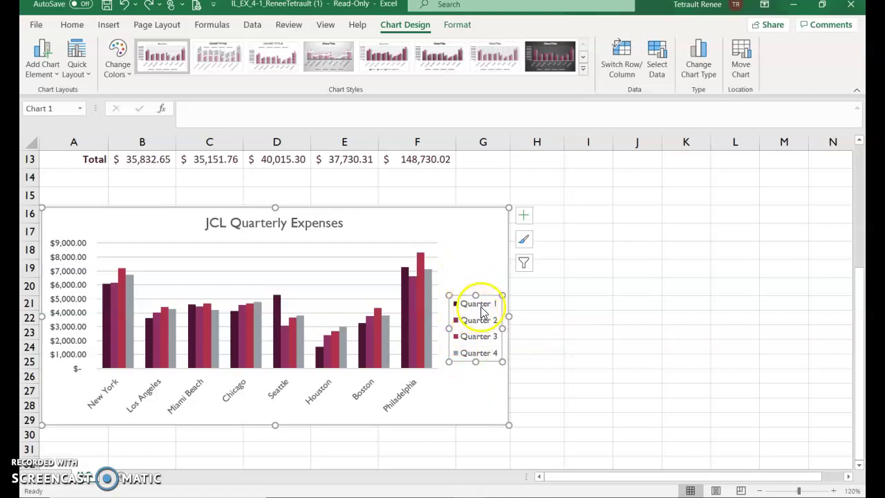
{"action": "left_click_drag", "start_coordinate": [486, 295], "coordinate": [486, 352]}
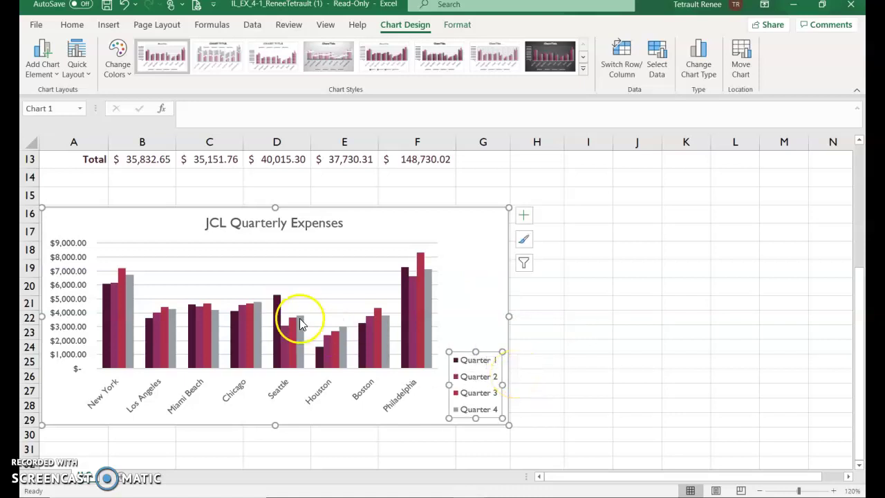
- Change the Miami Beach label in cell A7 to "Miami" and check the chart's category axis
{"action": "scroll", "coordinate": [261, 263], "scroll_direction": "up", "scroll_amount": 3}
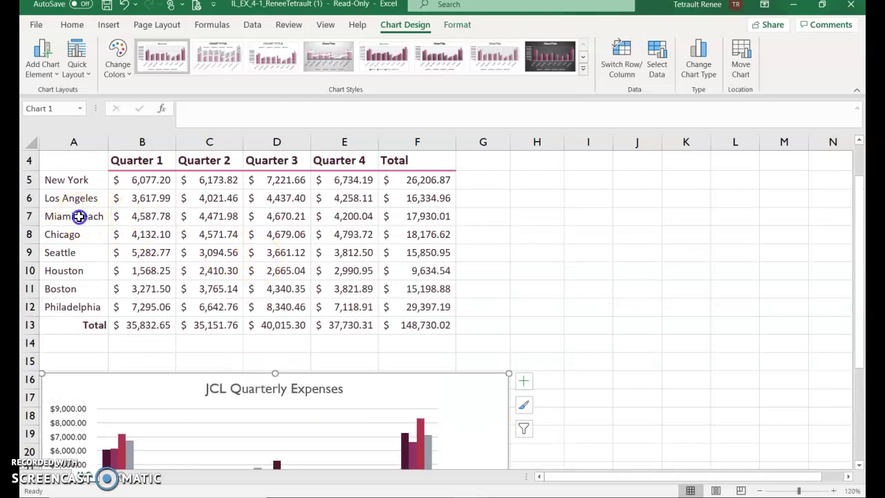
{"action": "left_click", "coordinate": [79, 216]}
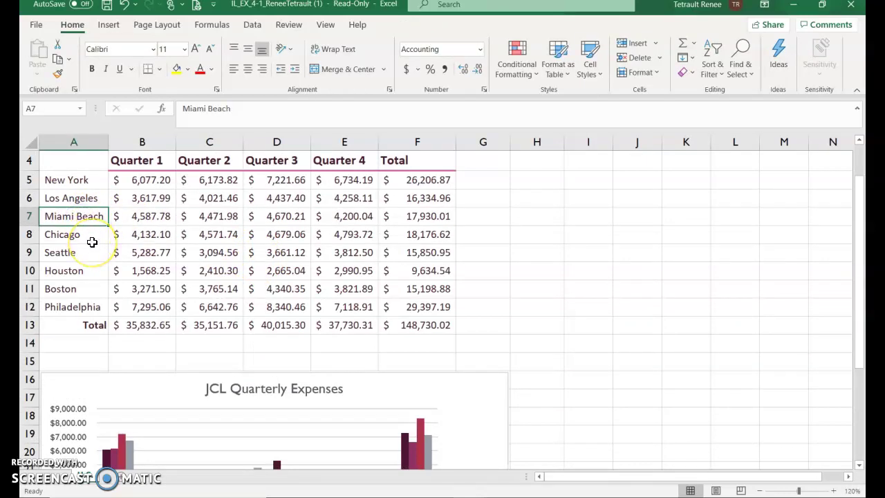
{"action": "type", "text": "Miami"}
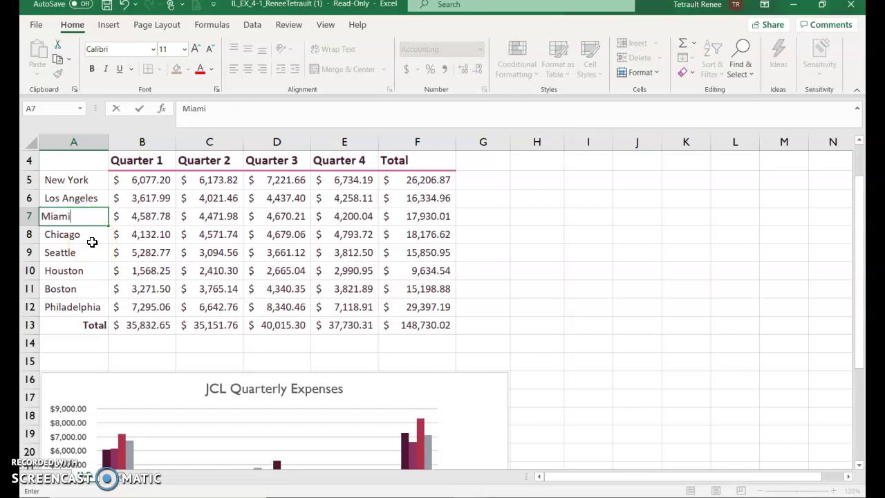
{"action": "key", "text": "Return"}
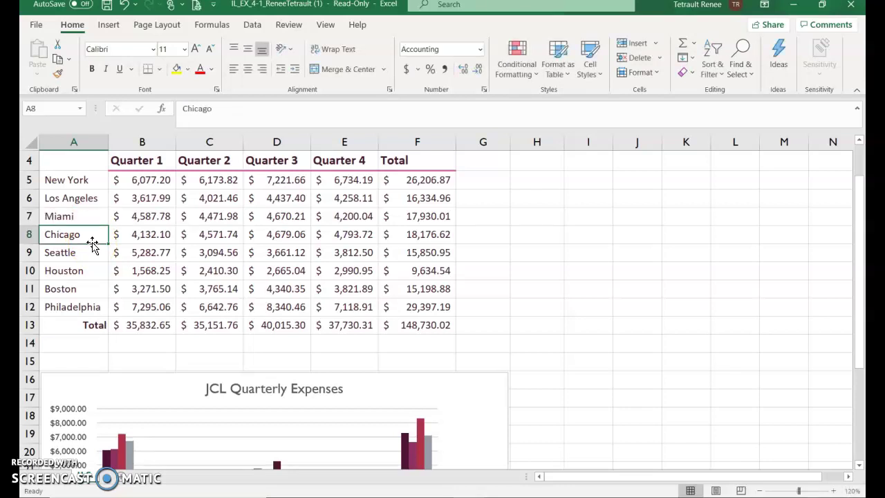
{"action": "scroll", "coordinate": [266, 228], "scroll_direction": "down", "scroll_amount": 2}
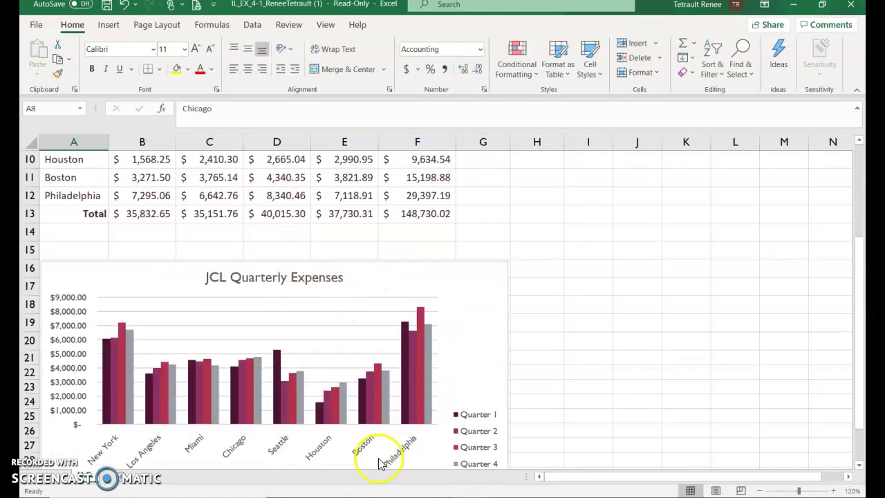
- Undo and redo the label change in cell A7, comparing the chart's category axis each time
{"action": "left_click", "coordinate": [124, 6]}
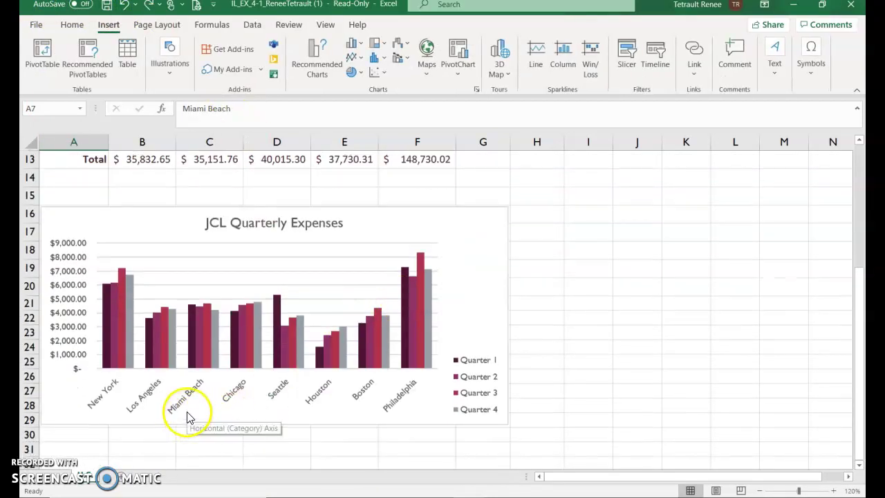
{"action": "scroll", "coordinate": [190, 417], "scroll_direction": "up", "scroll_amount": 2}
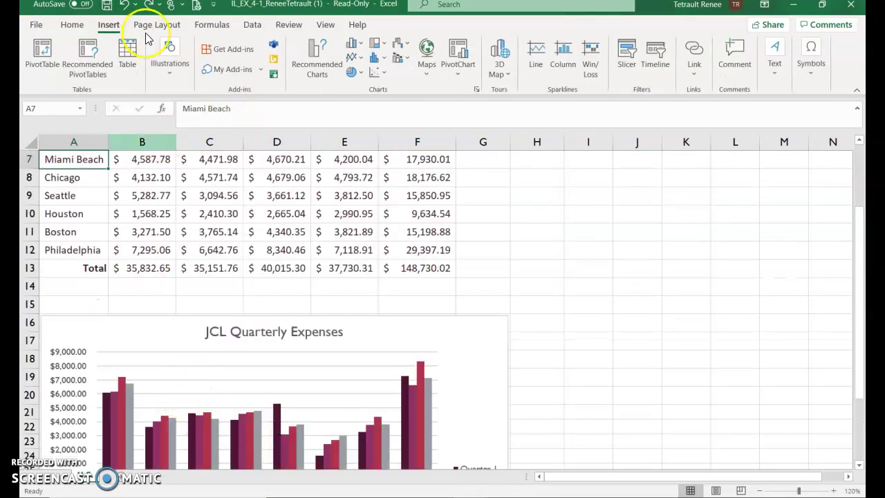
{"action": "left_click", "coordinate": [149, 4]}
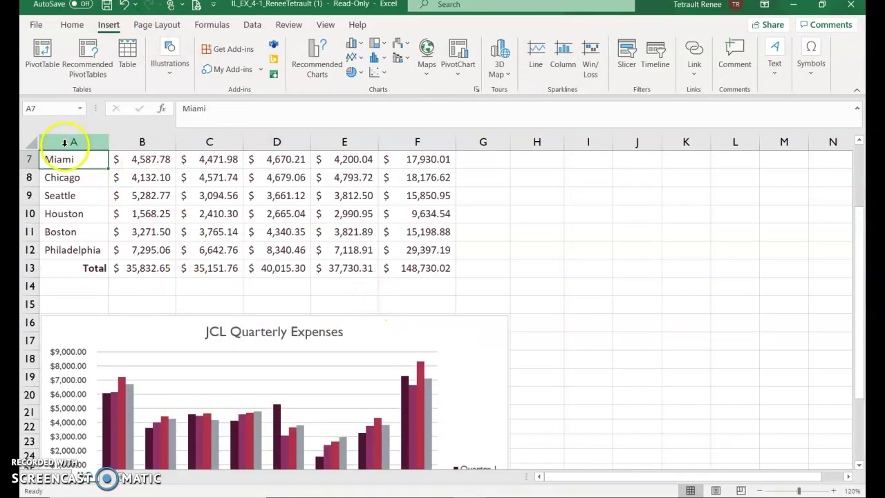
{"action": "scroll", "coordinate": [293, 249], "scroll_direction": "down", "scroll_amount": 3}
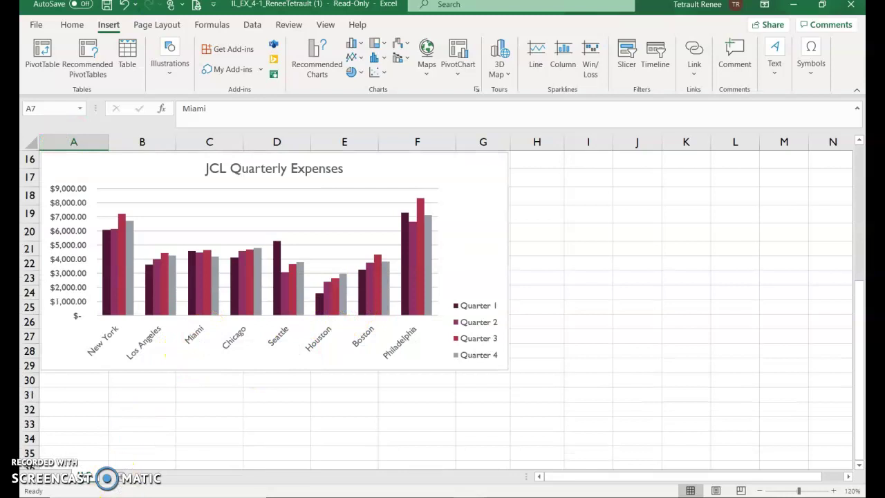
- Move the chart to a new chart sheet named "Column"
{"action": "scroll", "coordinate": [427, 276], "scroll_direction": "up", "scroll_amount": 2}
{"action": "left_click", "coordinate": [426, 271]}
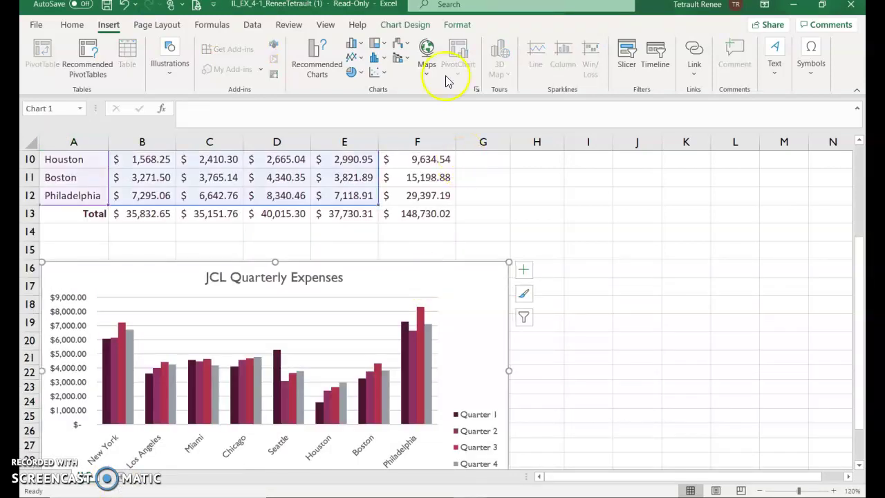
{"action": "left_click", "coordinate": [405, 25]}
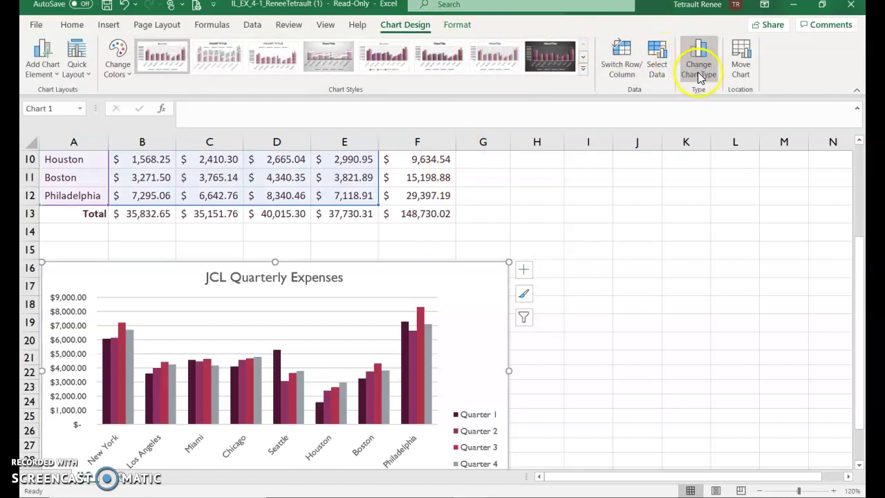
{"action": "left_click", "coordinate": [740, 73]}
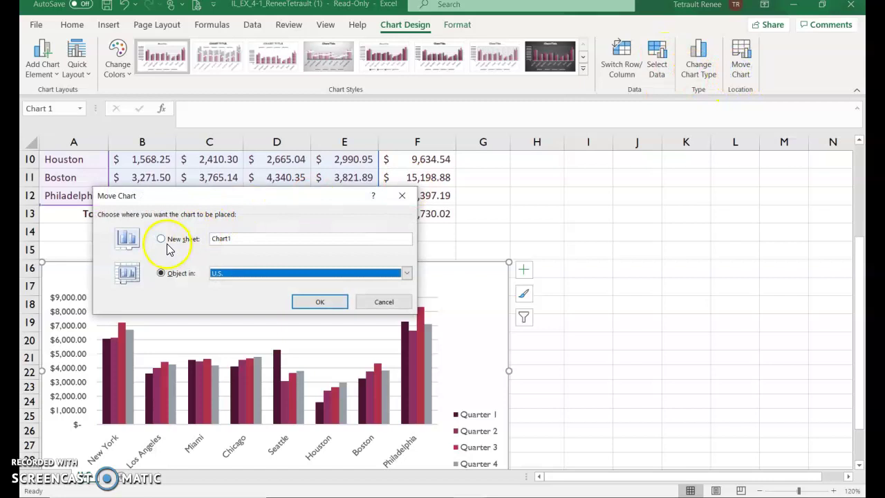
{"action": "left_click", "coordinate": [162, 239]}
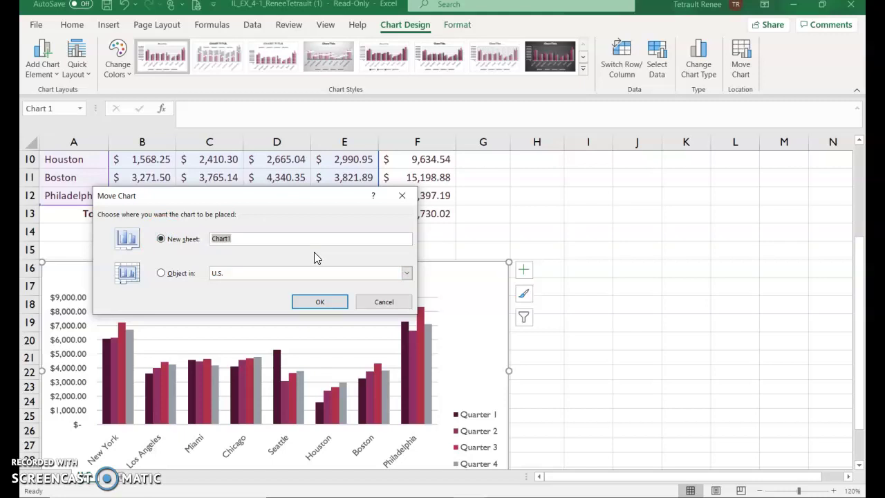
{"action": "type", "text": "Column"}
{"action": "left_click", "coordinate": [326, 302]}
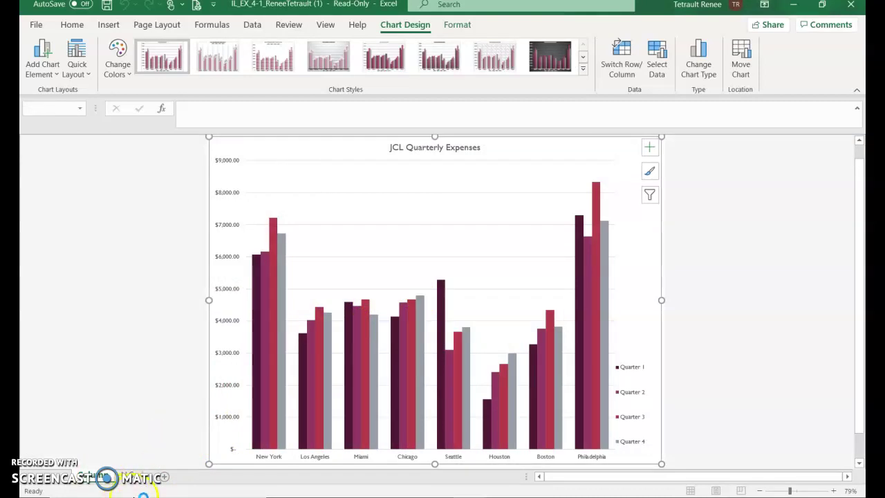
{"action": "left_click", "coordinate": [774, 288]}
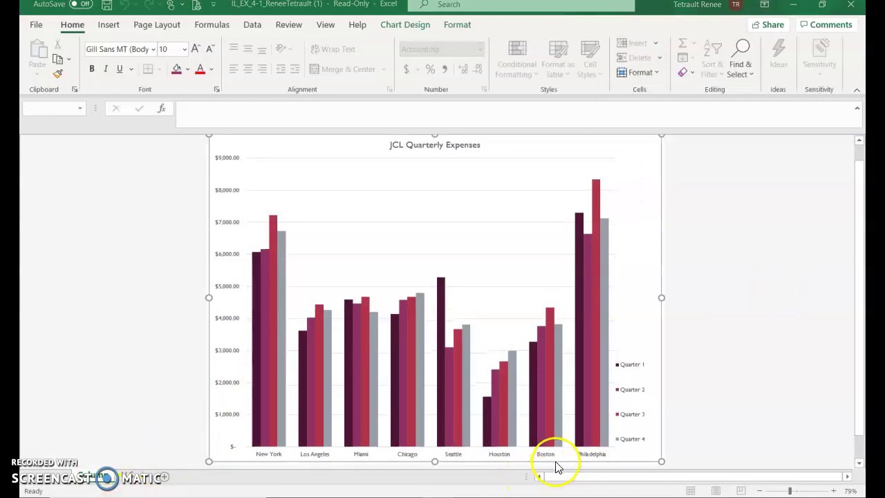
- Set Boston's Quarter 3 expense in cell D11 of the data sheet to 4775.2 and return to the chart on the Column sheet
{"action": "mouse_move", "coordinate": [553, 401]}
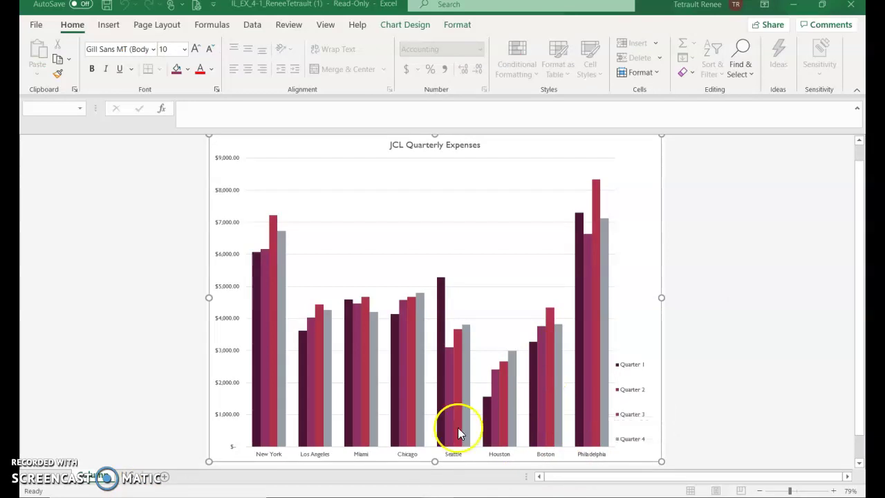
{"action": "left_click", "coordinate": [136, 478]}
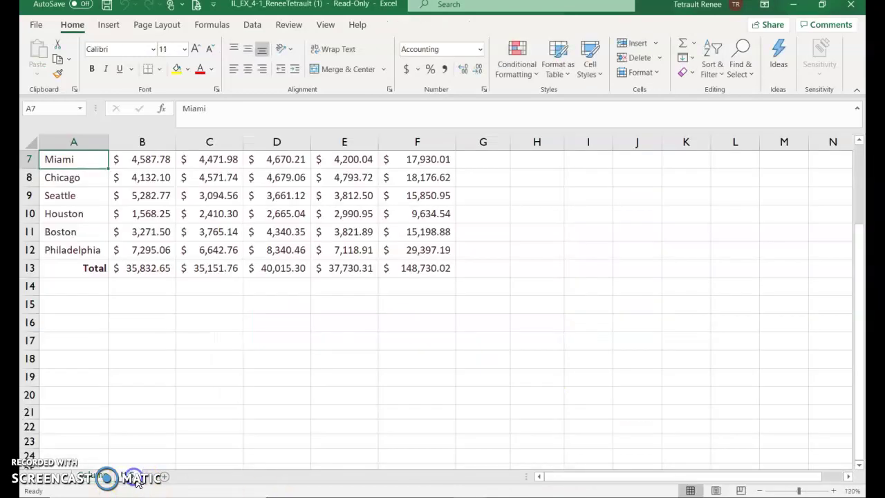
{"action": "left_click", "coordinate": [285, 233]}
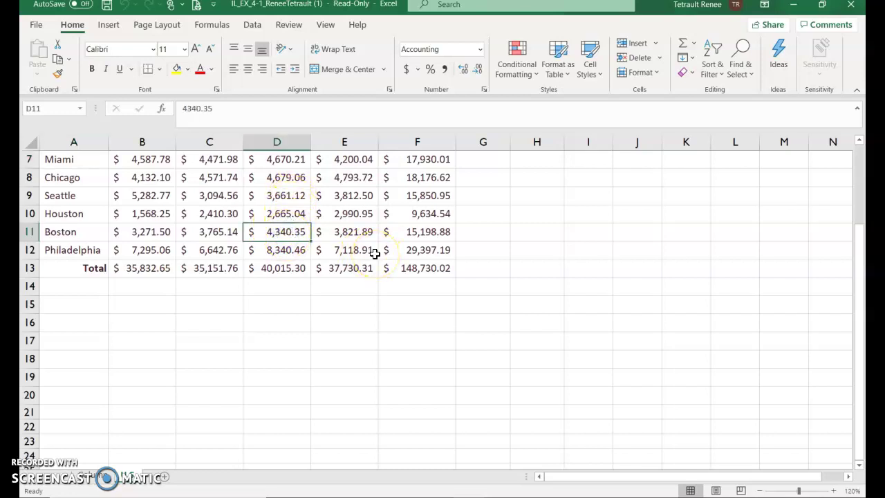
{"action": "type", "text": "4775.2"}
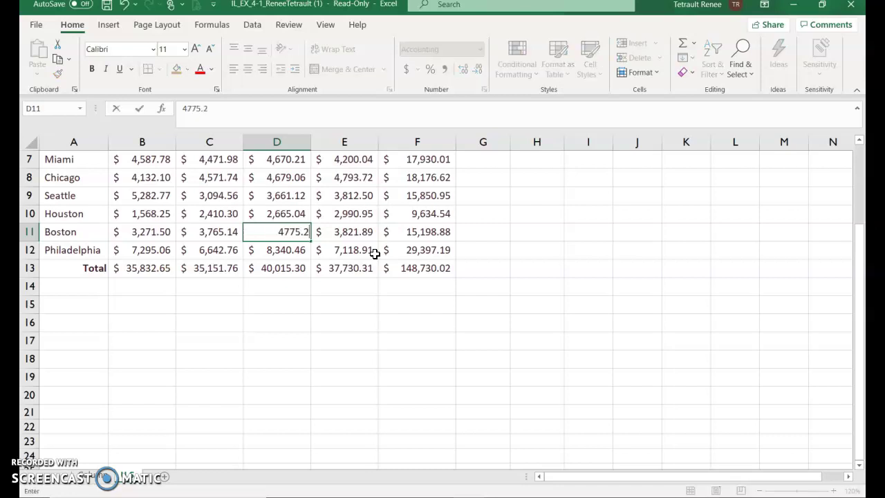
{"action": "key", "text": "Return"}
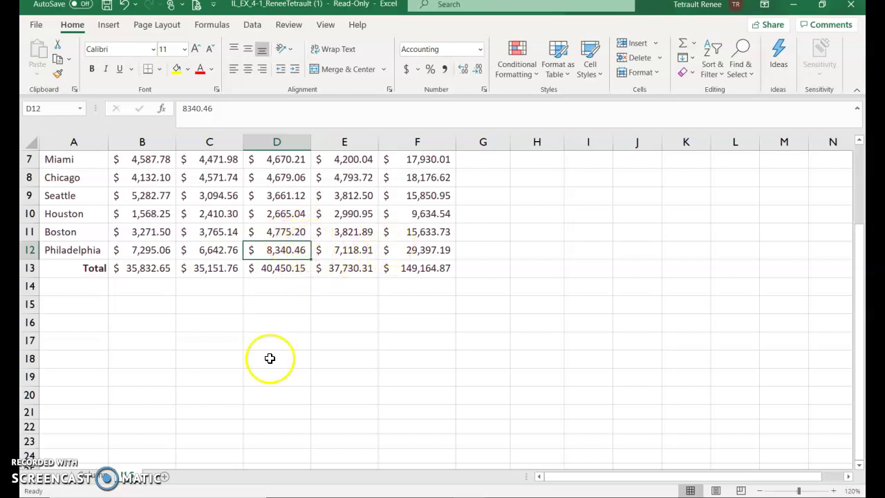
{"action": "left_click", "coordinate": [90, 478]}
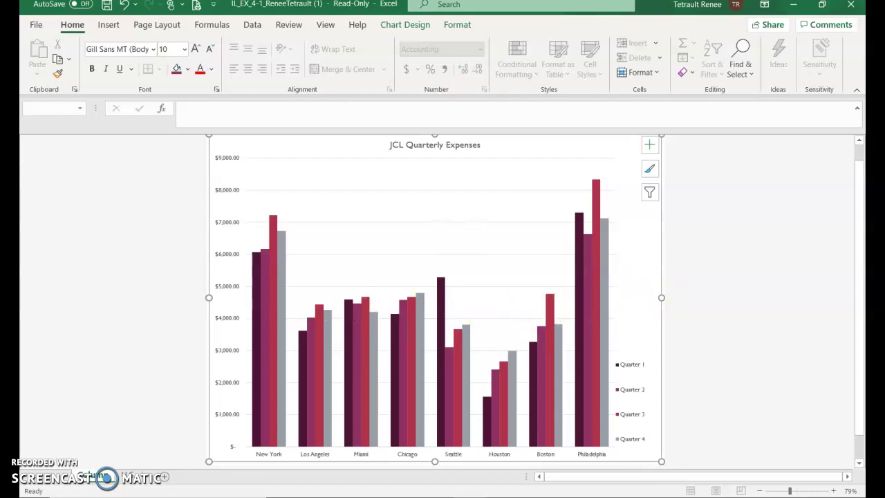
{"action": "left_click", "coordinate": [584, 153]}
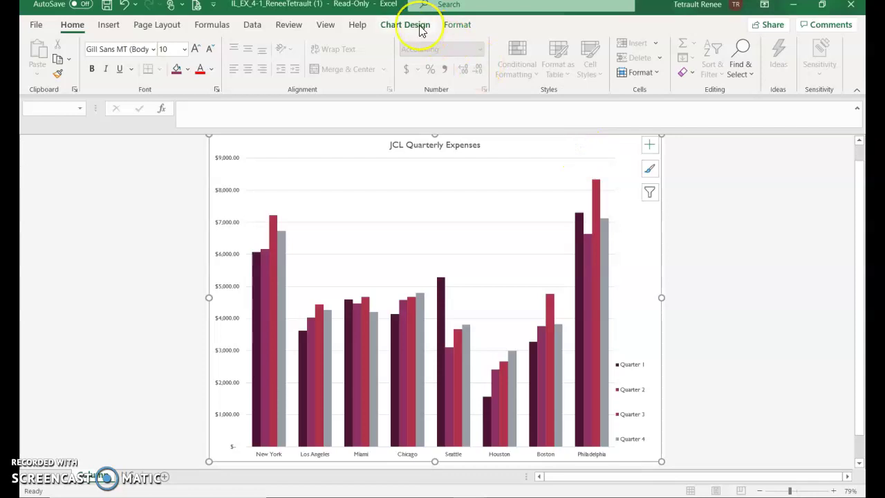
- Apply the Layout 3 quick layout to the column chart and undo it
{"action": "left_click", "coordinate": [419, 28]}
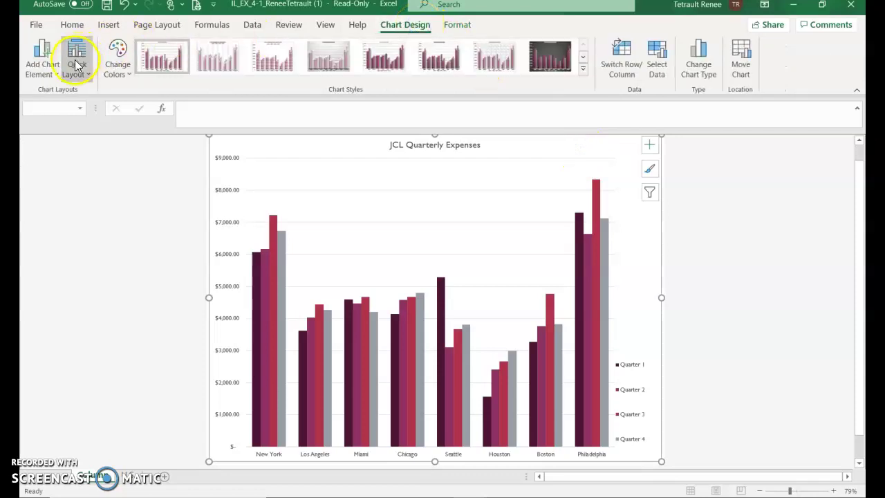
{"action": "left_click", "coordinate": [76, 66]}
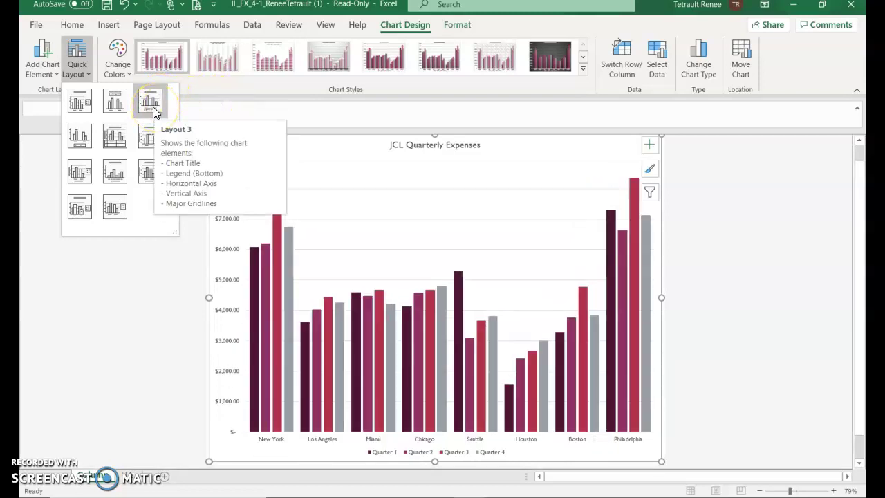
{"action": "left_click", "coordinate": [153, 113]}
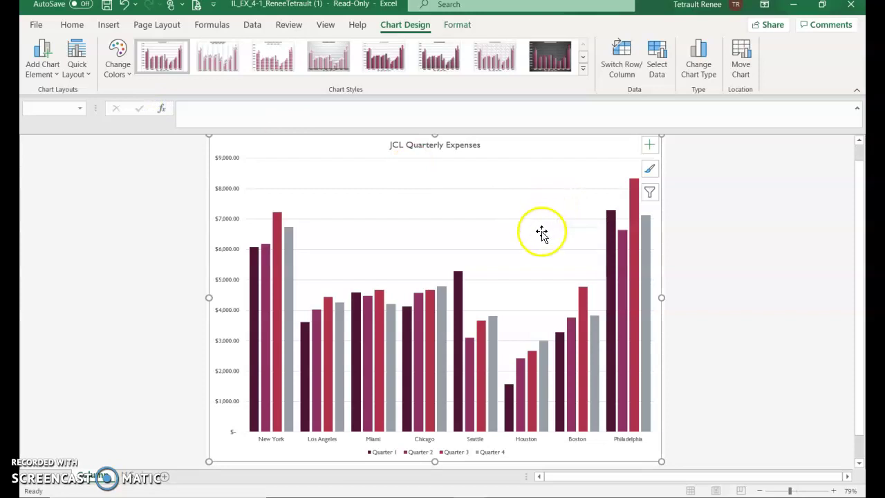
{"action": "left_click", "coordinate": [124, 6]}
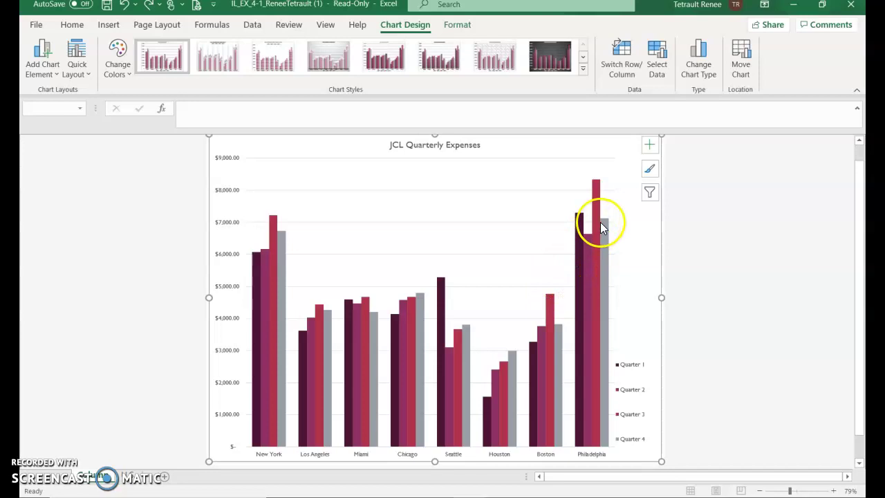
- Change the chart type to Clustered Bar, using the variant that groups the office bars by quarter
{"action": "left_click", "coordinate": [706, 74]}
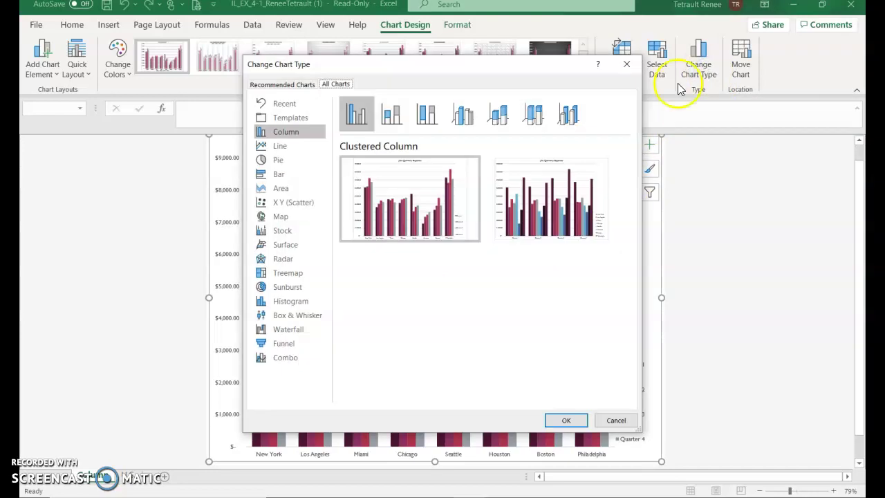
{"action": "left_click", "coordinate": [274, 179]}
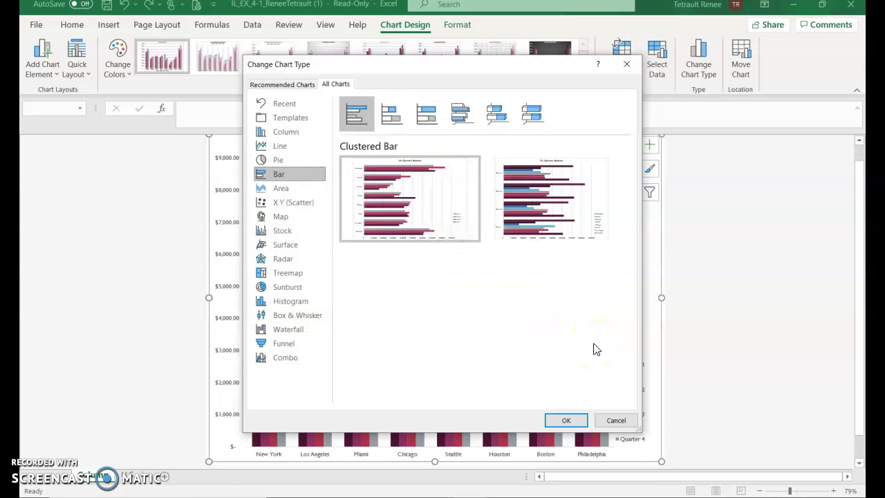
{"action": "left_click", "coordinate": [574, 214]}
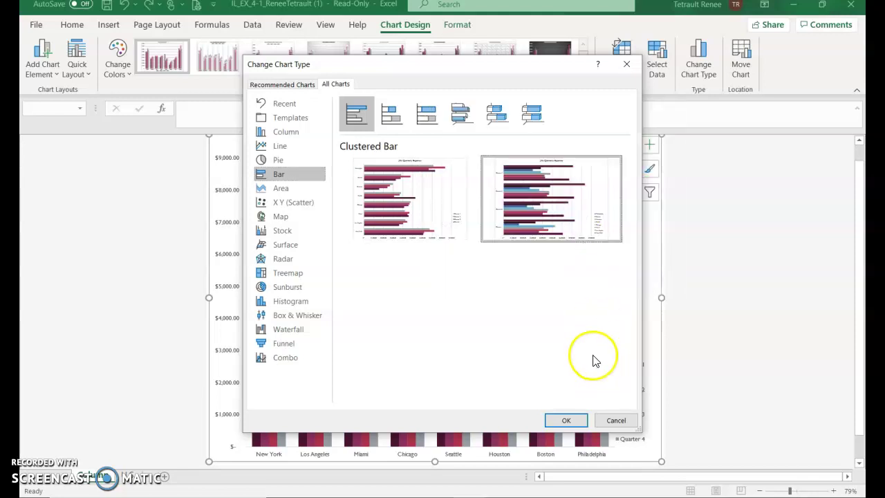
{"action": "left_click", "coordinate": [564, 420]}
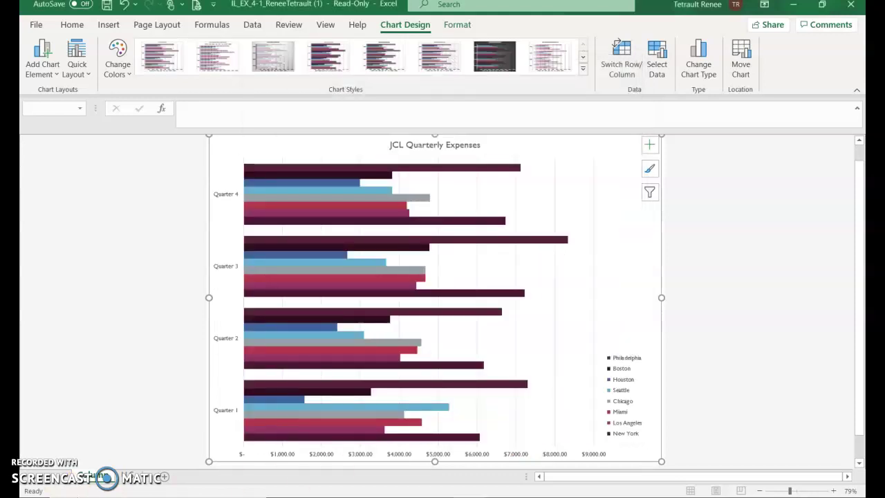
{"action": "left_click", "coordinate": [698, 69]}
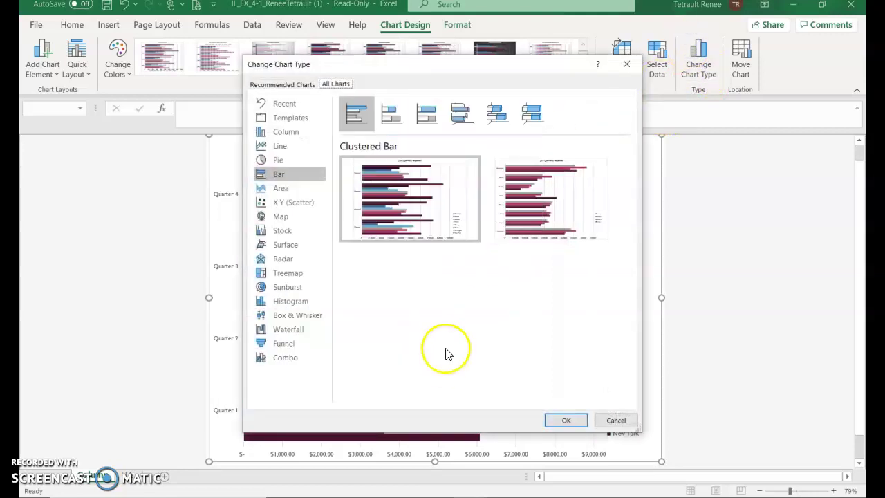
{"action": "left_click", "coordinate": [567, 420]}
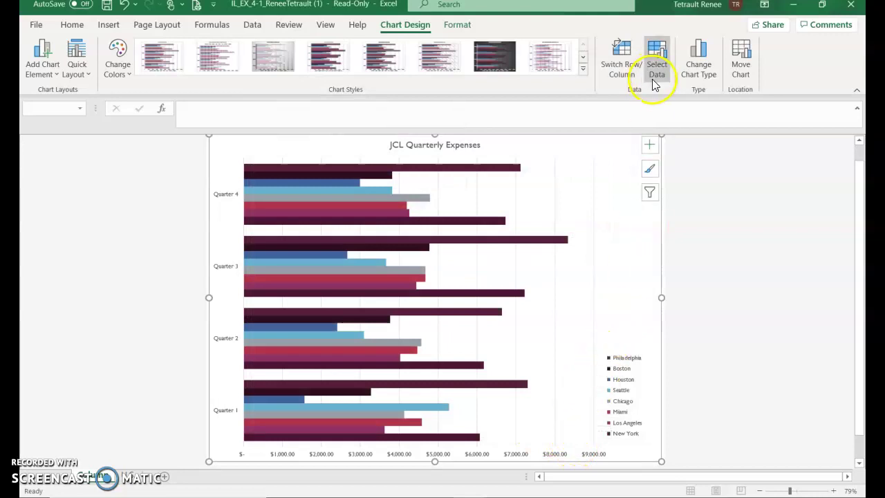
- Change the chart type to 3-D Clustered Column, keeping the quarters as categories
{"action": "left_click", "coordinate": [696, 73]}
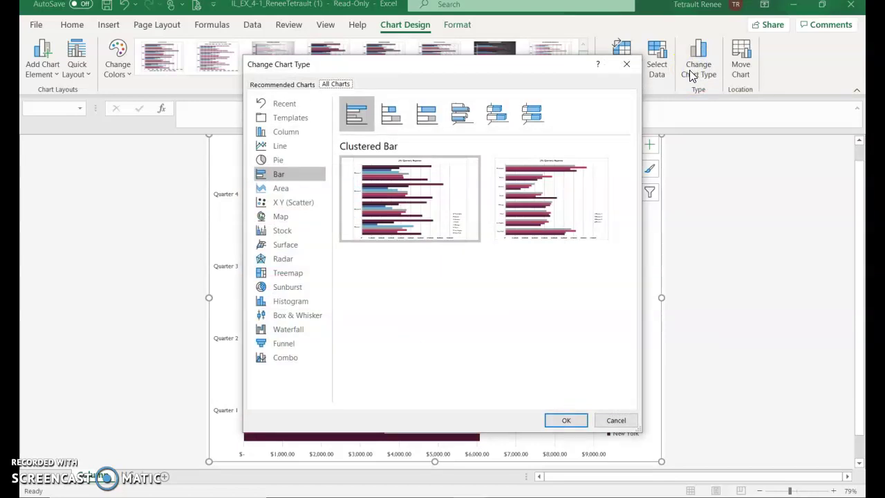
{"action": "left_click", "coordinate": [501, 119]}
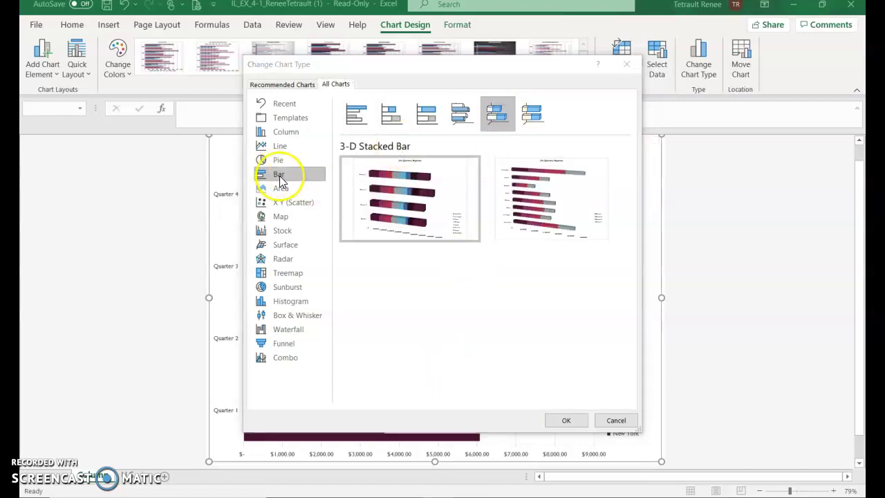
{"action": "left_click", "coordinate": [286, 136]}
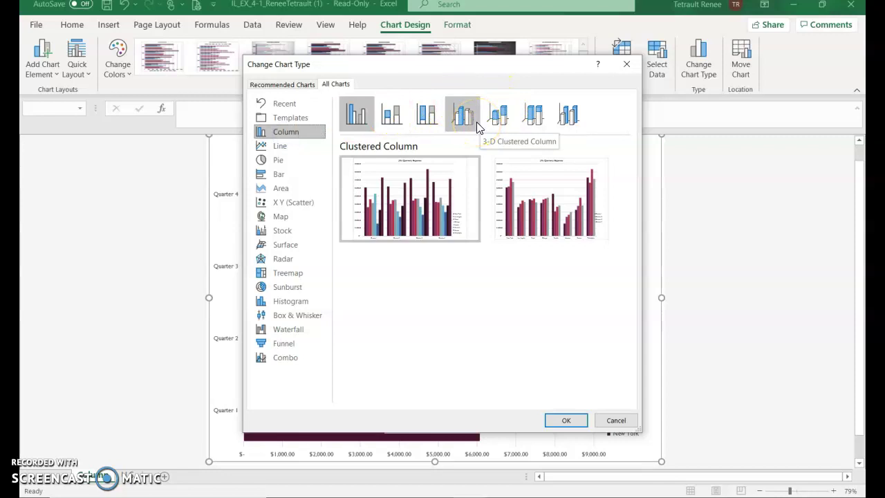
{"action": "left_click", "coordinate": [302, 138]}
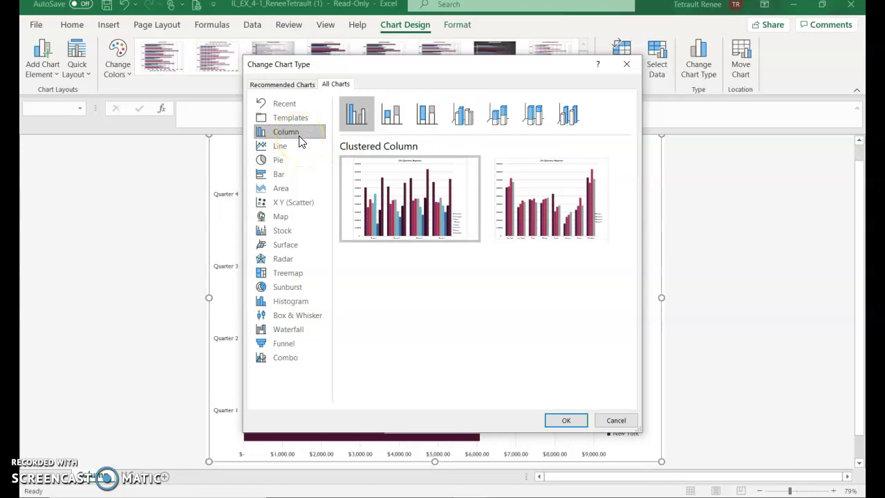
{"action": "left_click", "coordinate": [291, 179]}
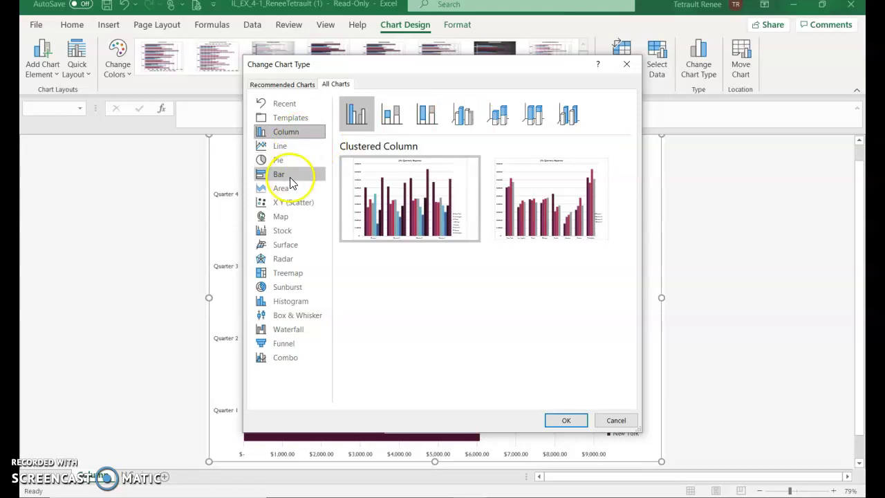
{"action": "left_click", "coordinate": [468, 123]}
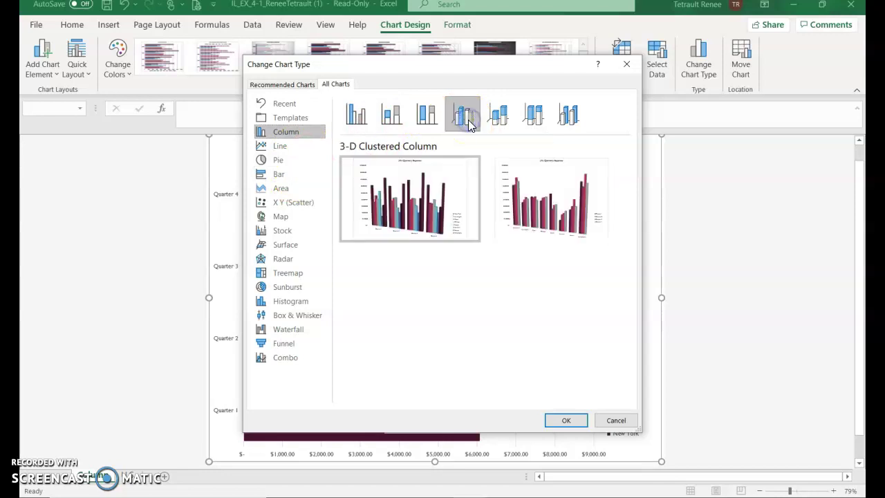
{"action": "left_click", "coordinate": [561, 421]}
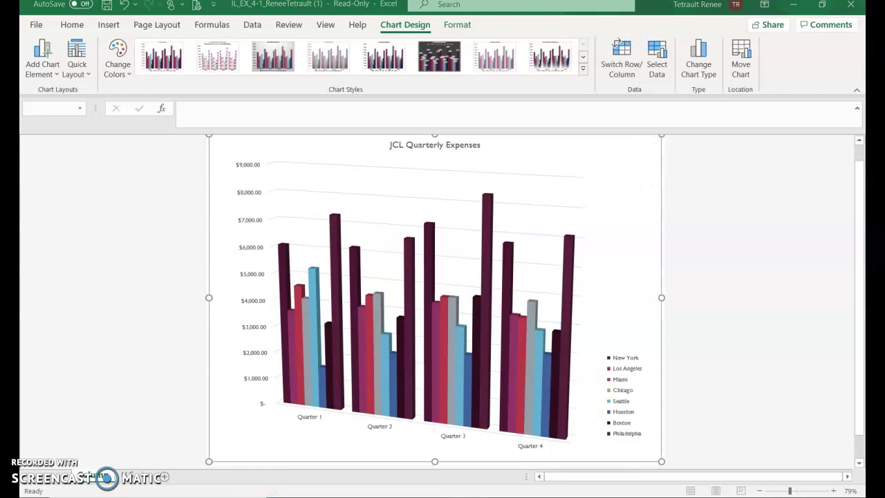
- Change the chart type to the two-dimensional Clustered Column grouped by quarter and try out chart Style 3
{"action": "left_click", "coordinate": [705, 74]}
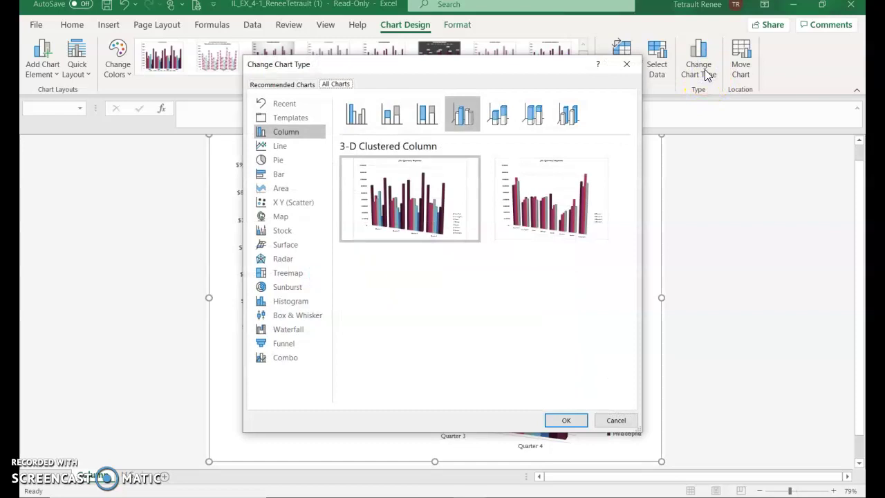
{"action": "left_click", "coordinate": [357, 116]}
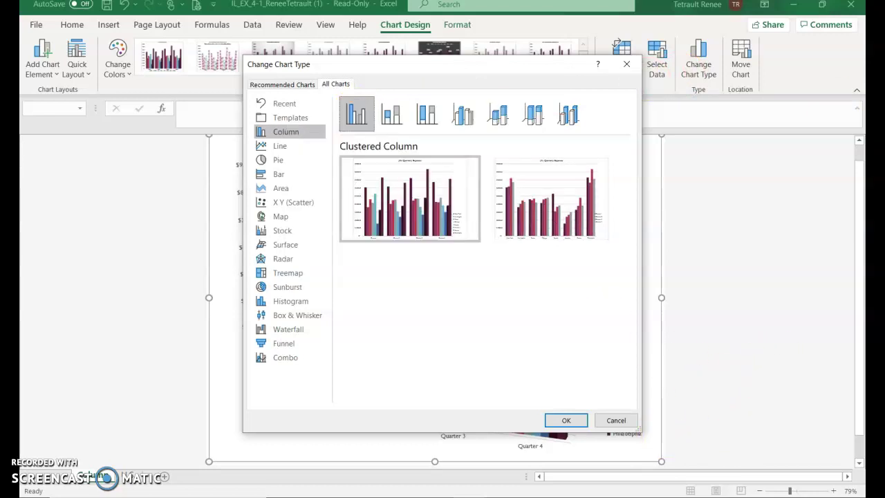
{"action": "left_click", "coordinate": [568, 421]}
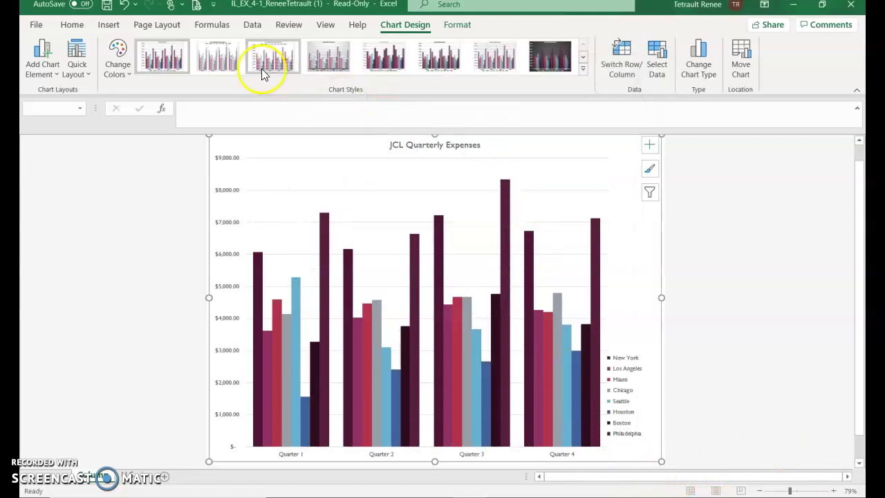
{"action": "left_click", "coordinate": [286, 64]}
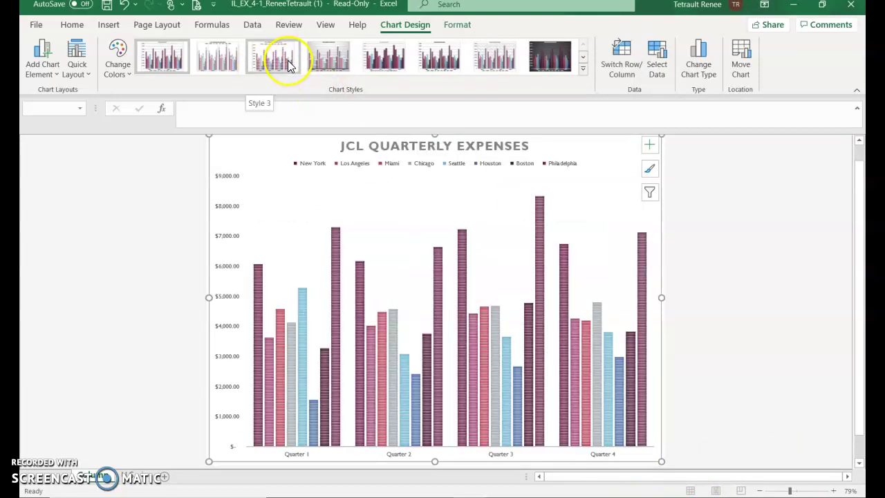
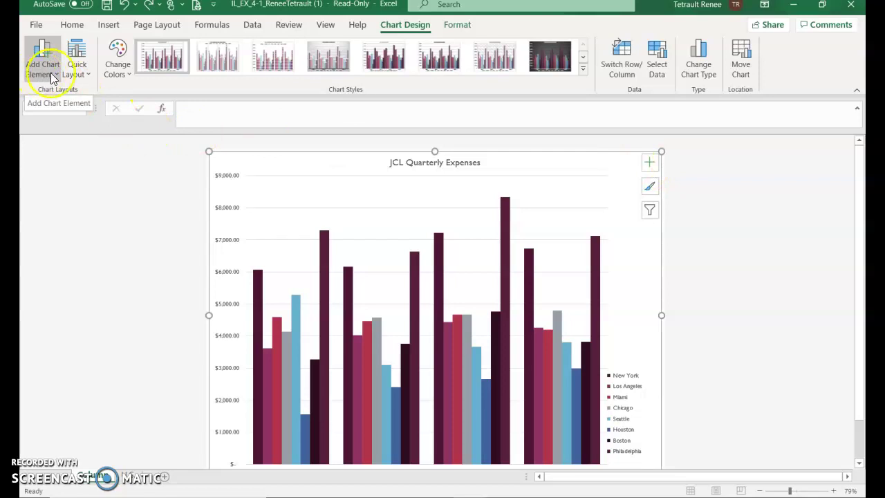
- Remove the primary major horizontal gridlines from the chart
{"action": "left_click", "coordinate": [649, 162]}
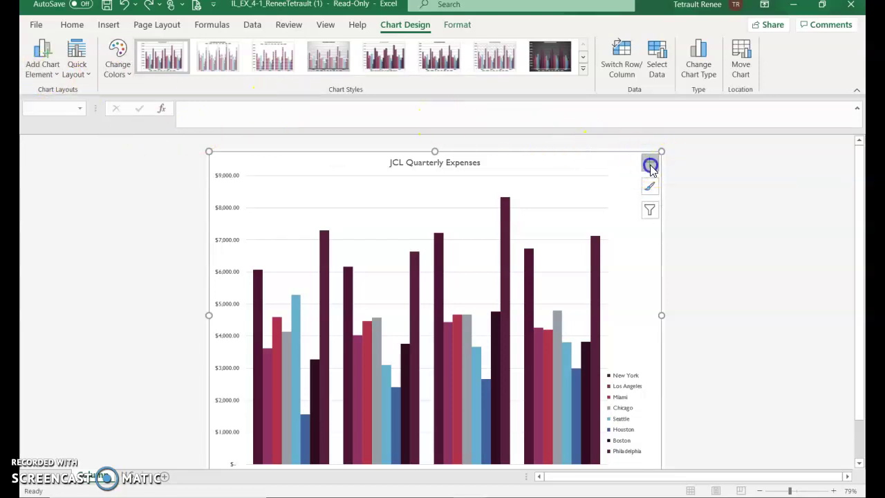
{"action": "left_click", "coordinate": [44, 72]}
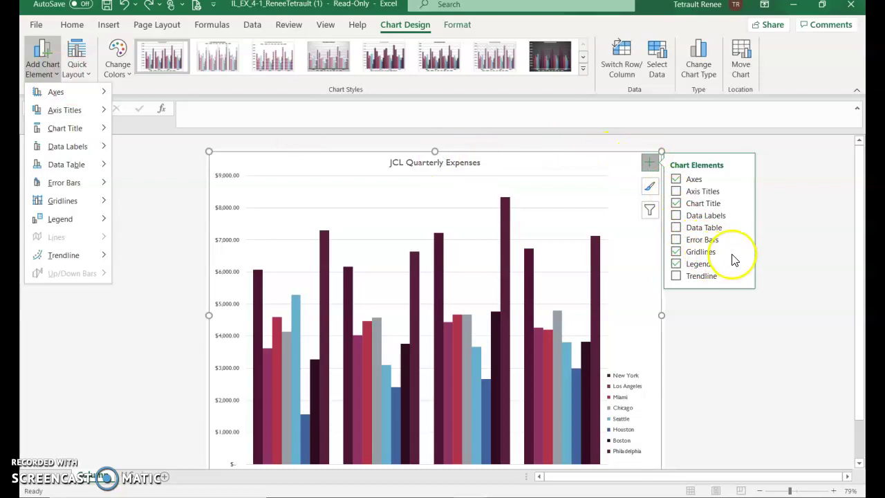
{"action": "mouse_move", "coordinate": [731, 256]}
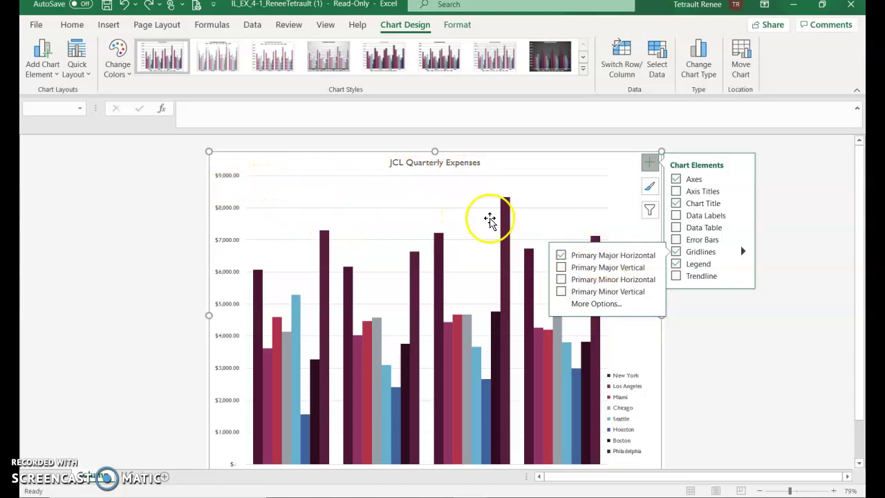
{"action": "left_click", "coordinate": [560, 255]}
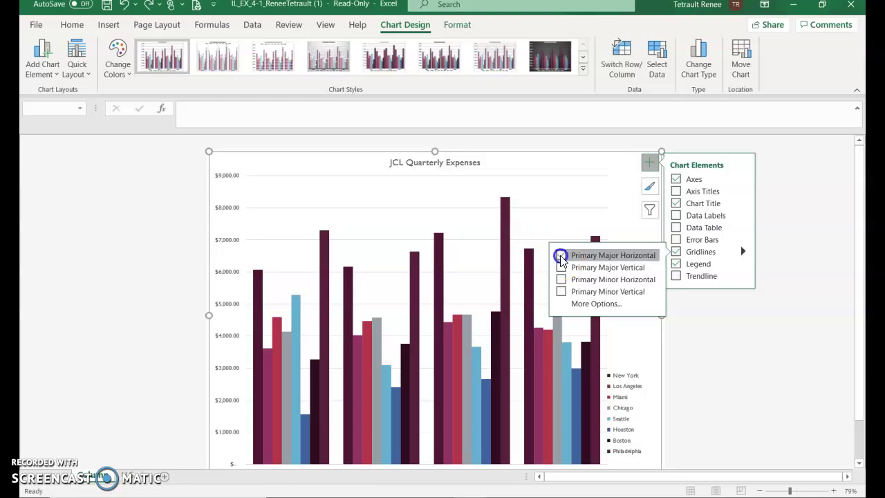
{"action": "left_click", "coordinate": [561, 257]}
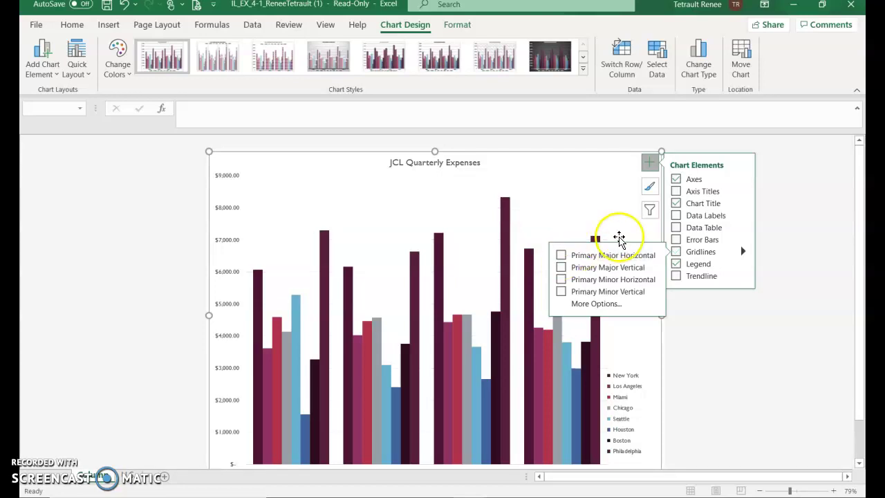
- Add axis titles to the chart and set the vertical axis title to "Expenses"
{"action": "left_click", "coordinate": [676, 193]}
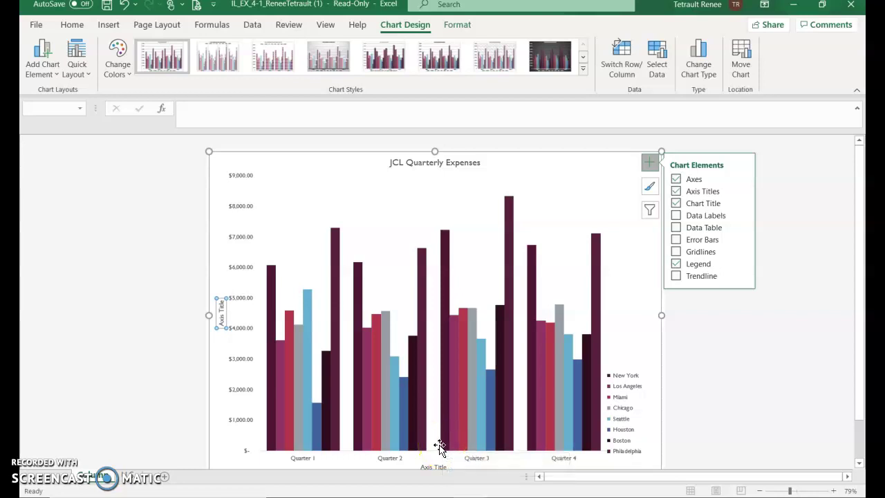
{"action": "left_click", "coordinate": [649, 164]}
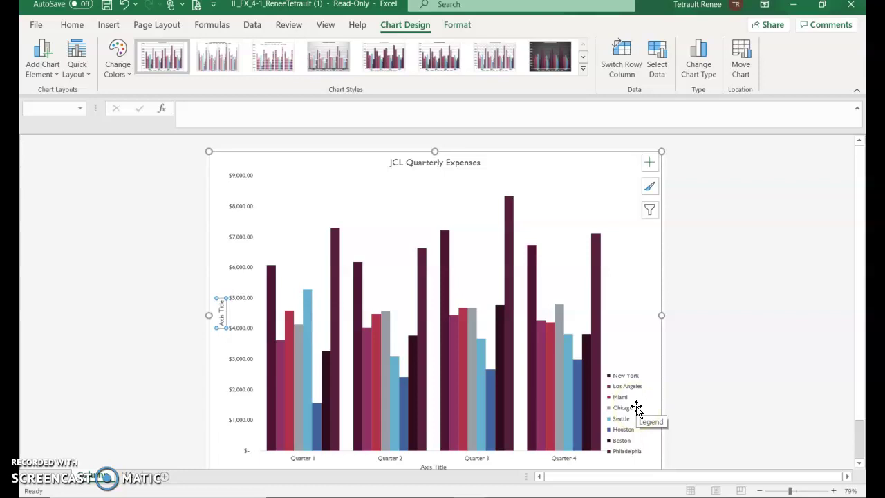
{"action": "type", "text": "Expenses"}
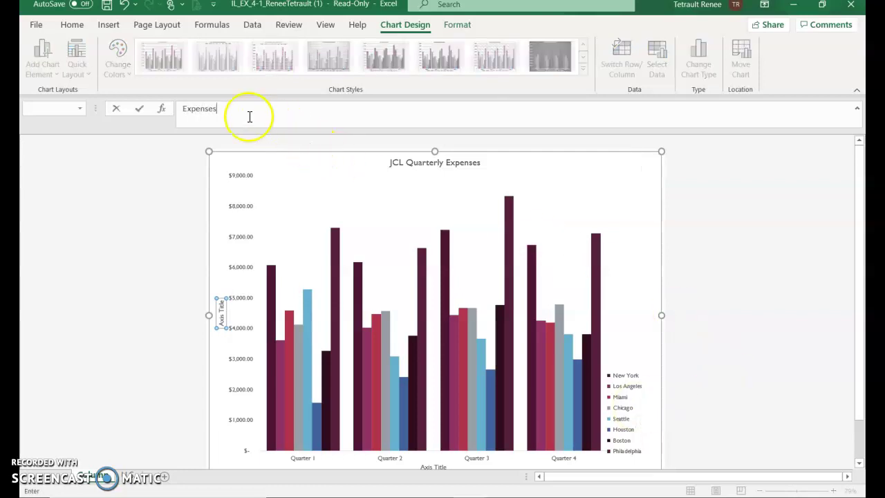
{"action": "left_click", "coordinate": [135, 109]}
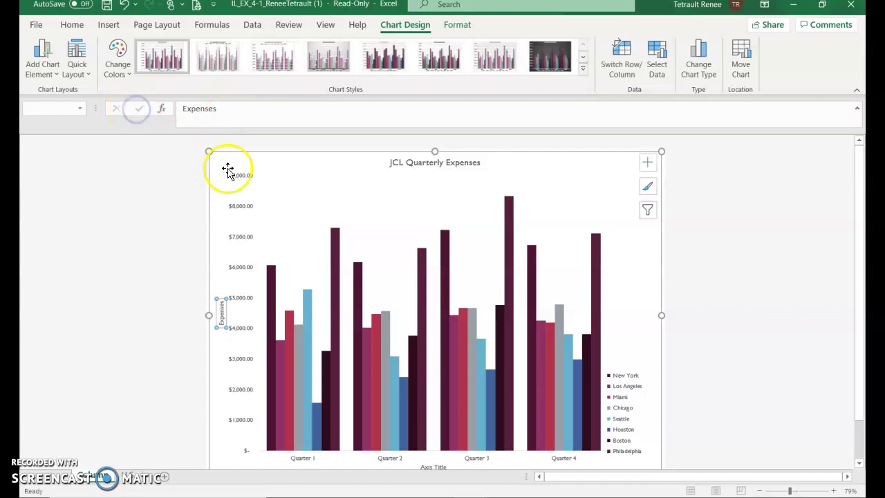
- Set the horizontal axis title to "U.S. Offices" and switch the chart's rows and columns so the offices form the categories
{"action": "left_click", "coordinate": [442, 467]}
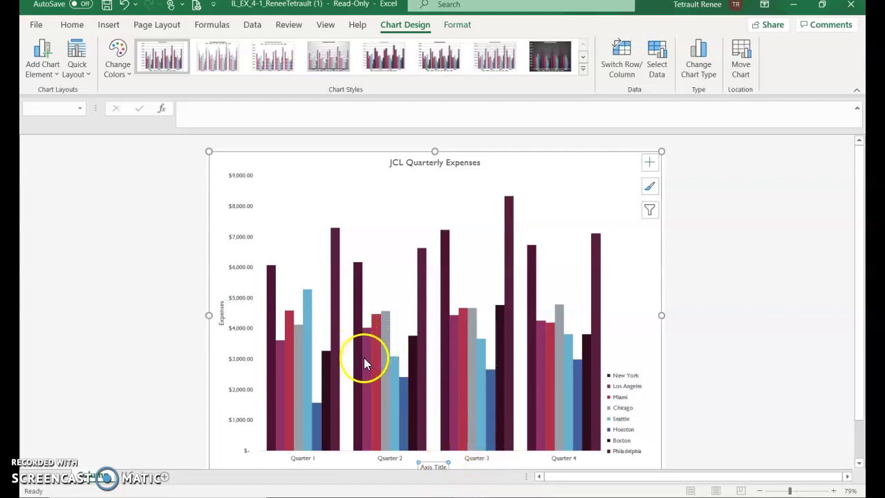
{"action": "mouse_move", "coordinate": [364, 360]}
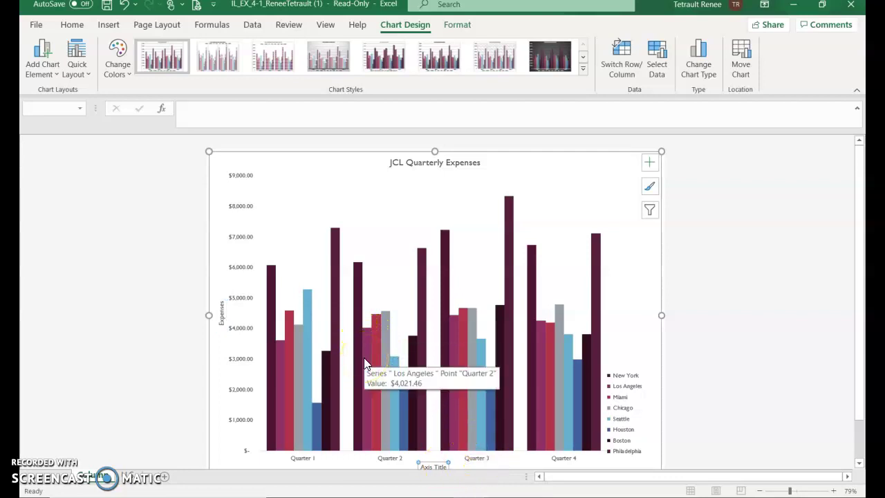
{"action": "left_click", "coordinate": [376, 342]}
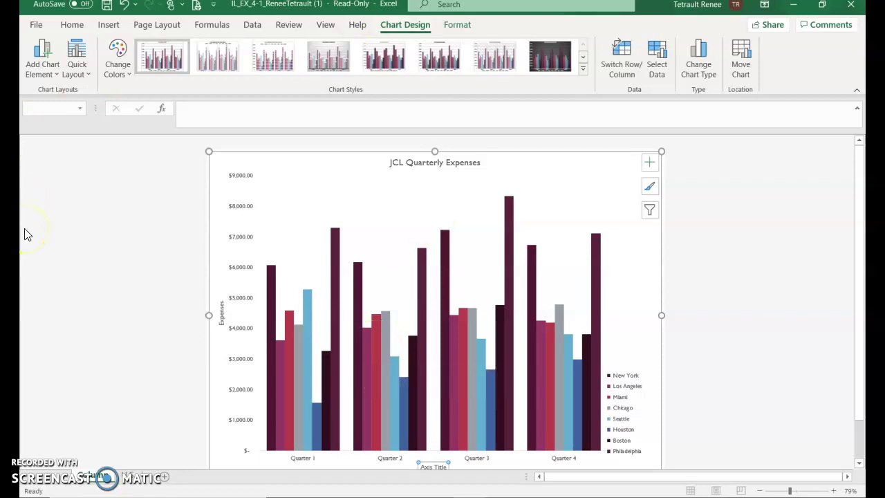
{"action": "type", "text": "U.S. Offices"}
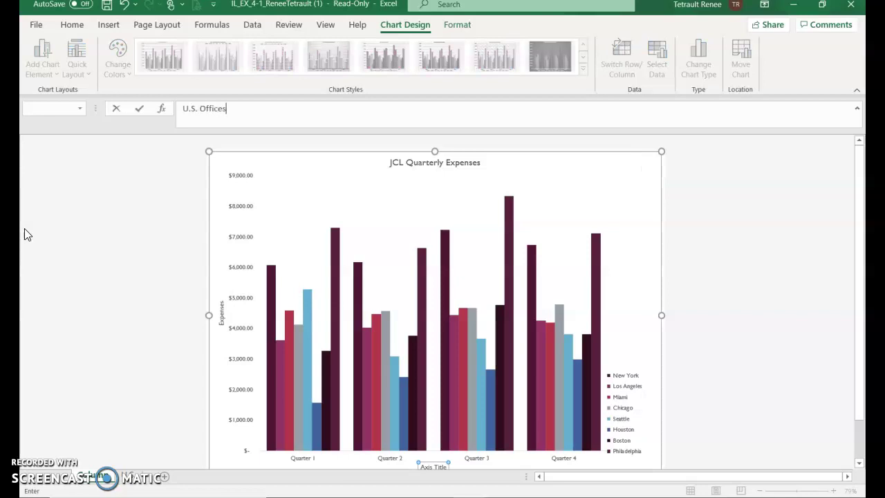
{"action": "left_click", "coordinate": [139, 111]}
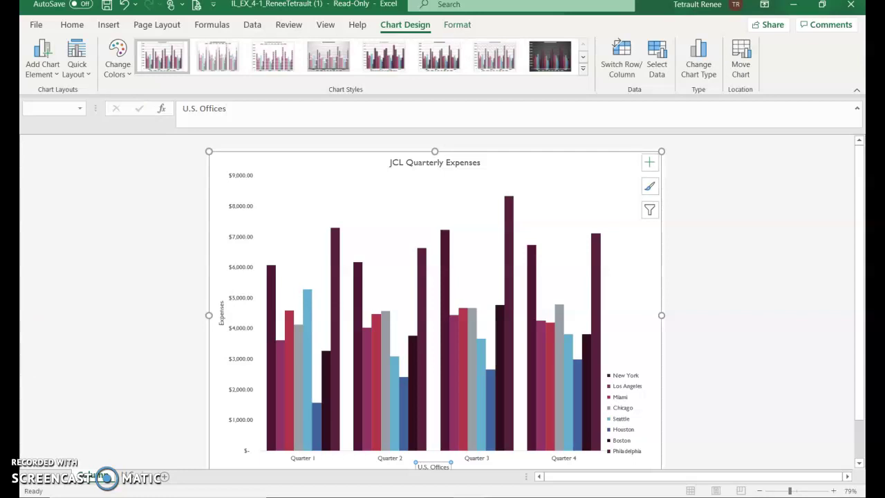
{"action": "left_click", "coordinate": [625, 72]}
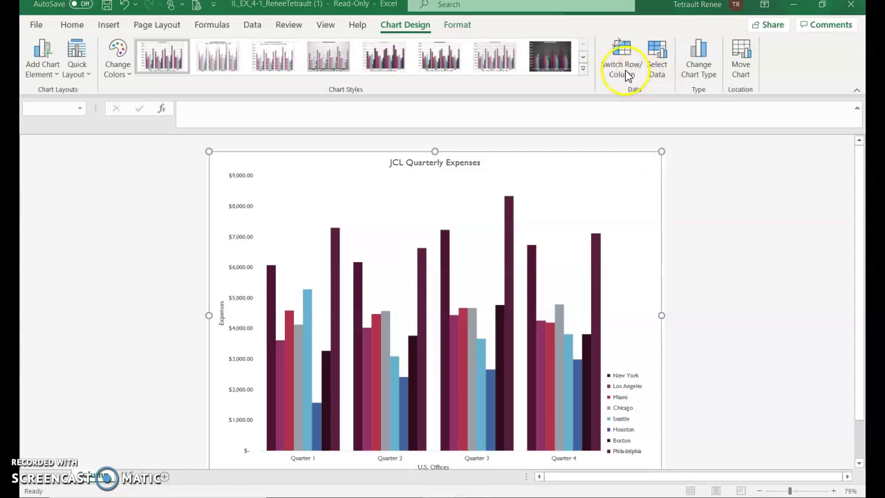
{"action": "left_click", "coordinate": [626, 72]}
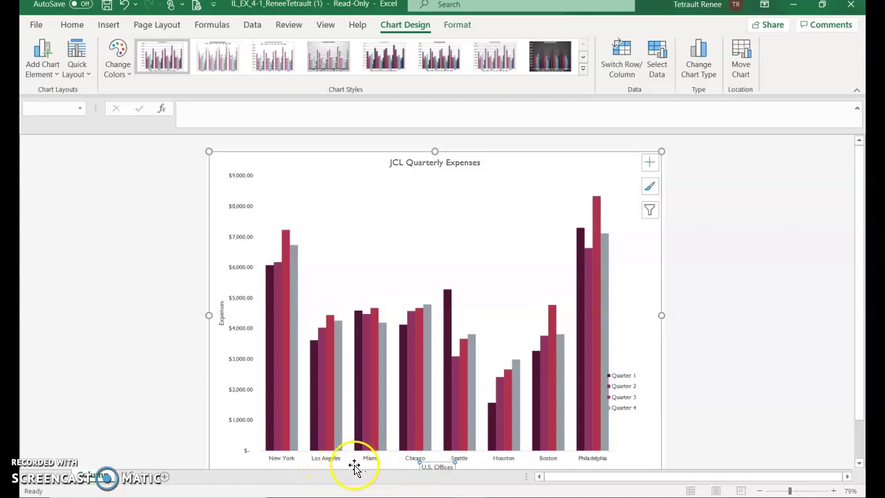
{"action": "left_click", "coordinate": [291, 463]}
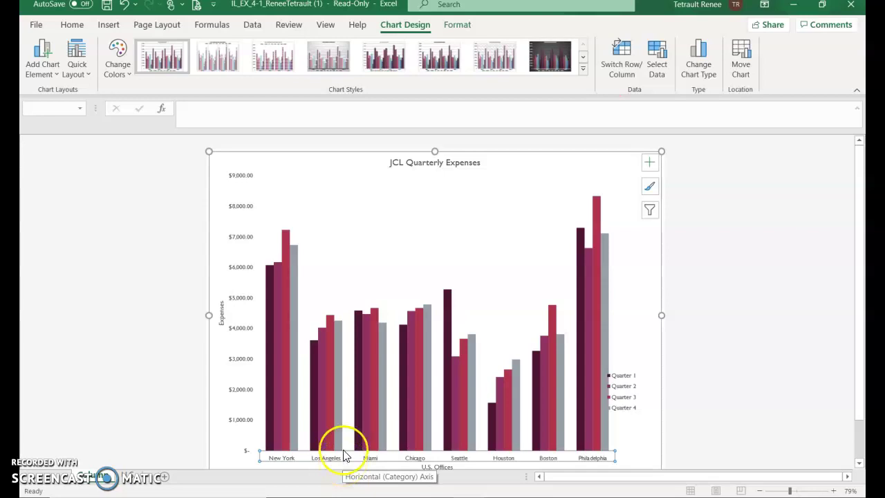
{"action": "left_click", "coordinate": [75, 24]}
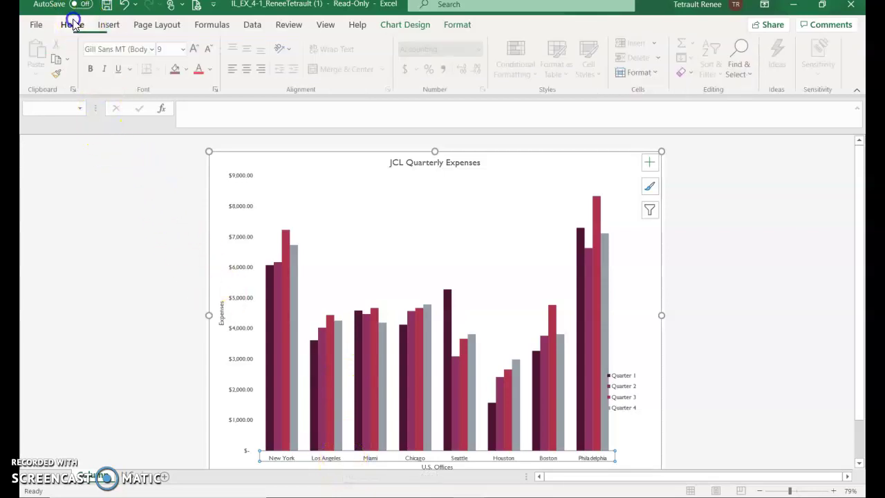
{"action": "left_click", "coordinate": [154, 50]}
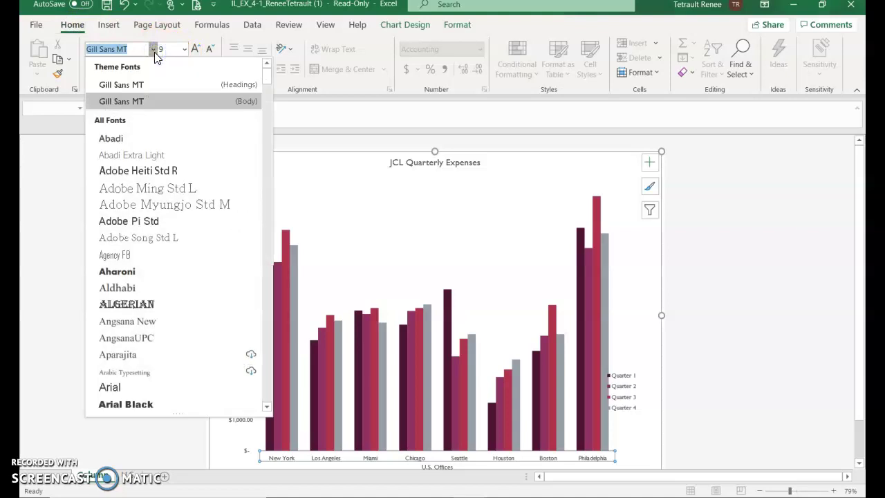
{"action": "type", "text": "Latin"}
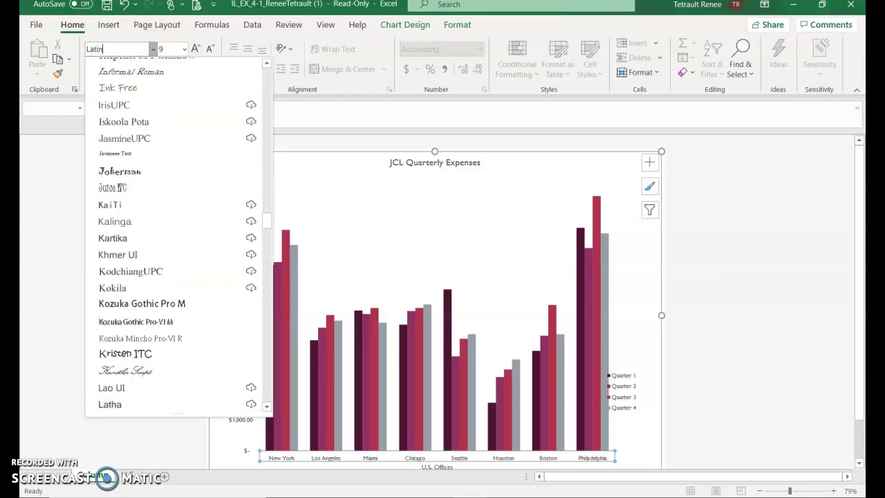
{"action": "scroll", "coordinate": [197, 249], "scroll_direction": "down", "scroll_amount": 3}
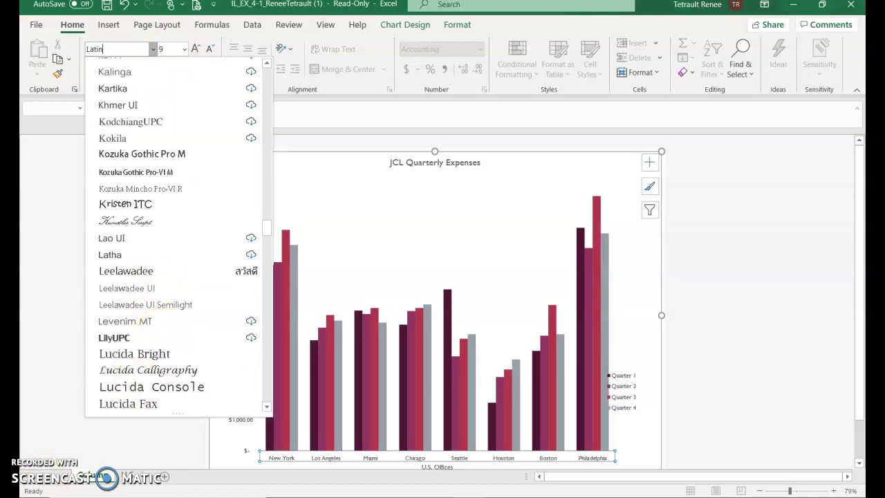
{"action": "left_click", "coordinate": [316, 453]}
- Set the horizontal category axis labels to the Latin text font Times New Roman at size 12
{"action": "left_click", "coordinate": [326, 459]}
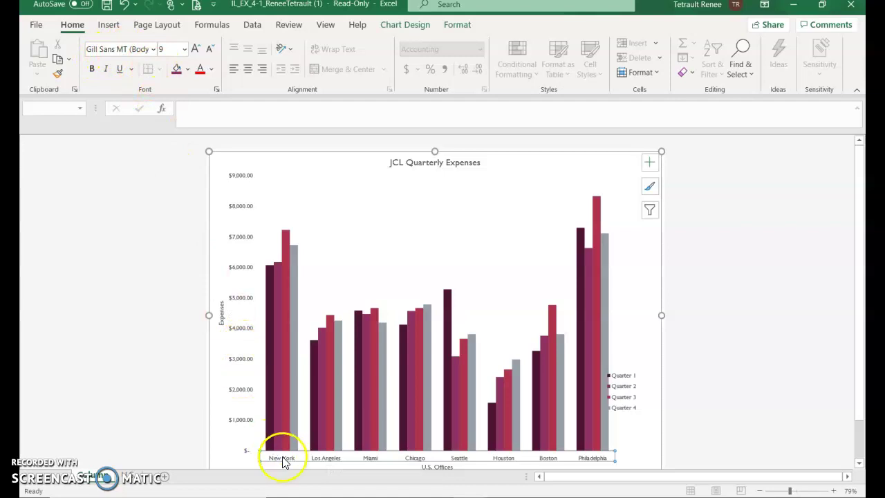
{"action": "right_click", "coordinate": [280, 461]}
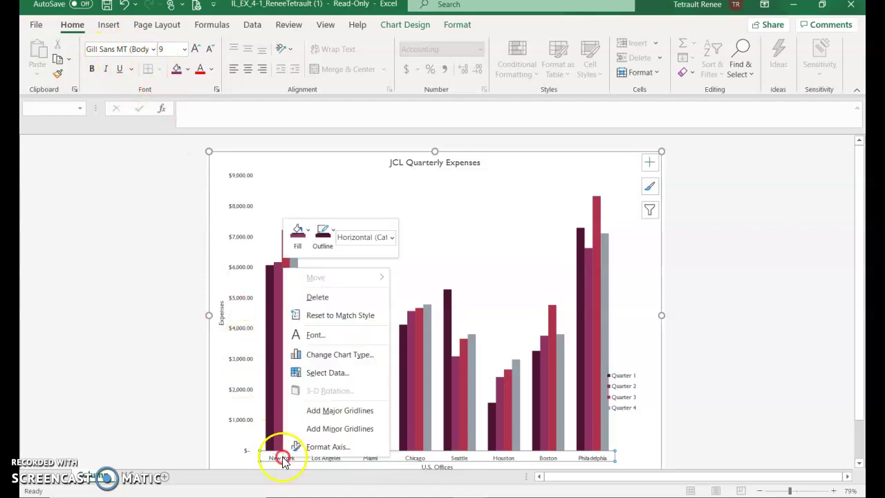
{"action": "left_click", "coordinate": [313, 335]}
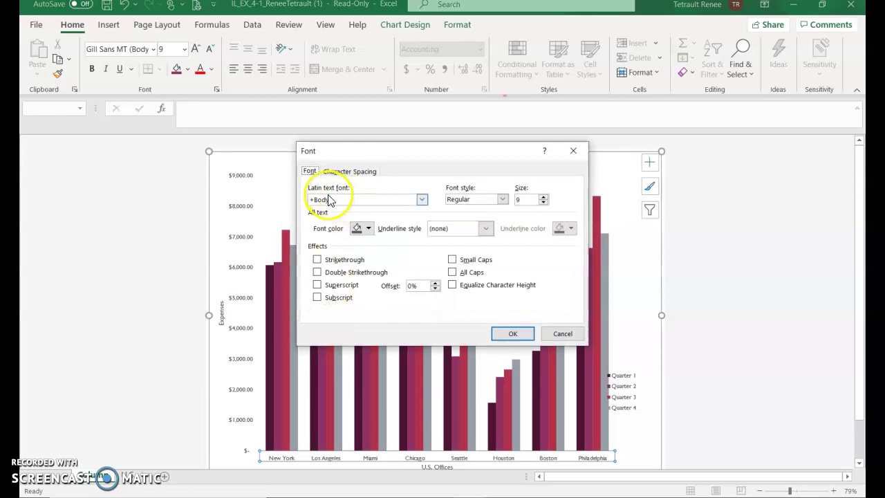
{"action": "left_click", "coordinate": [421, 199]}
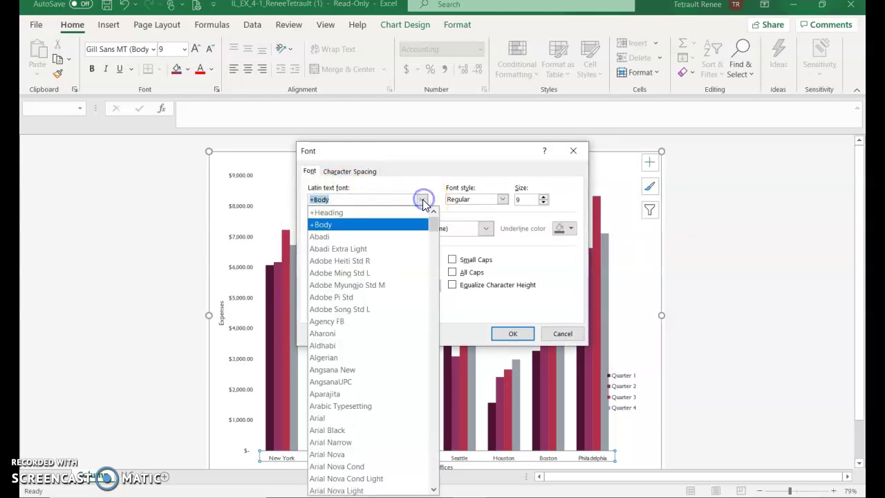
{"action": "type", "text": "Times New Roman"}
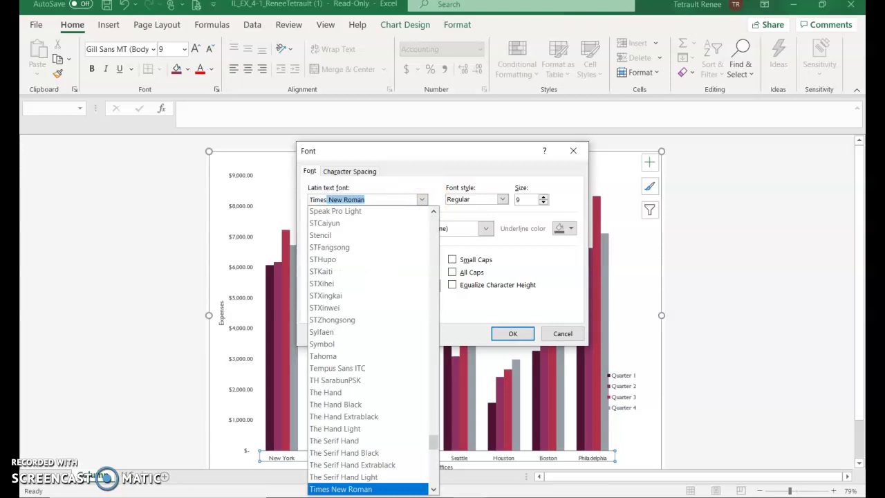
{"action": "left_click", "coordinate": [371, 489]}
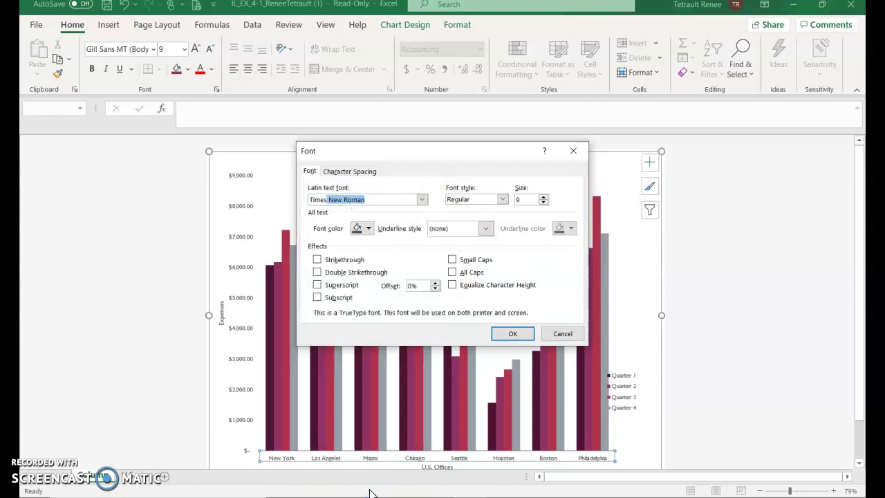
{"action": "double_click", "coordinate": [543, 197]}
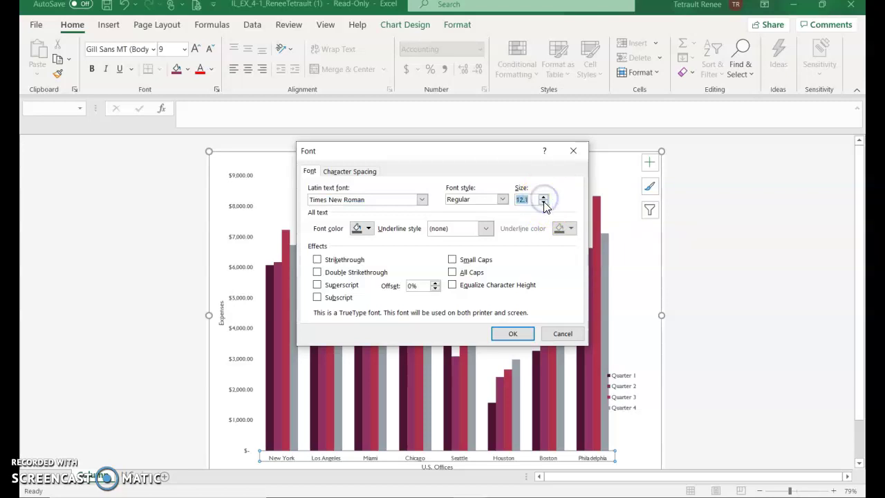
{"action": "left_click", "coordinate": [511, 335]}
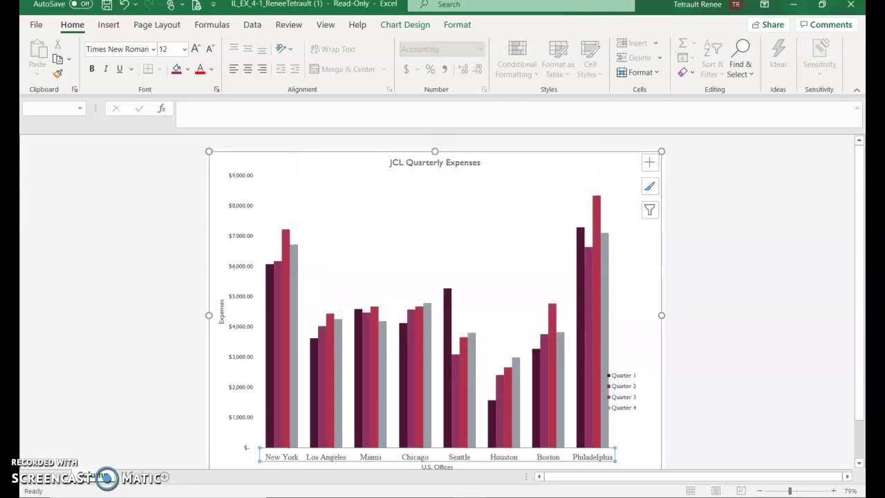
- Copy the horizontal axis formatting to the vertical value axis with Format Painter
{"action": "left_click", "coordinate": [385, 458]}
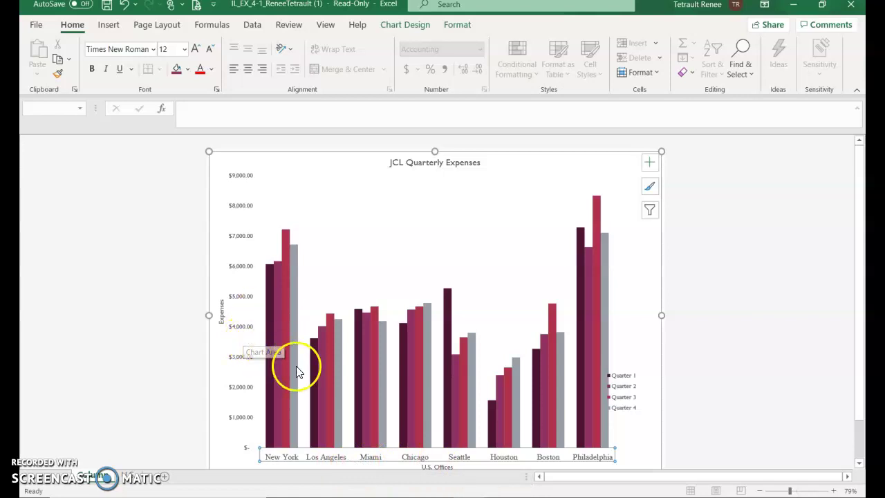
{"action": "left_click", "coordinate": [56, 74]}
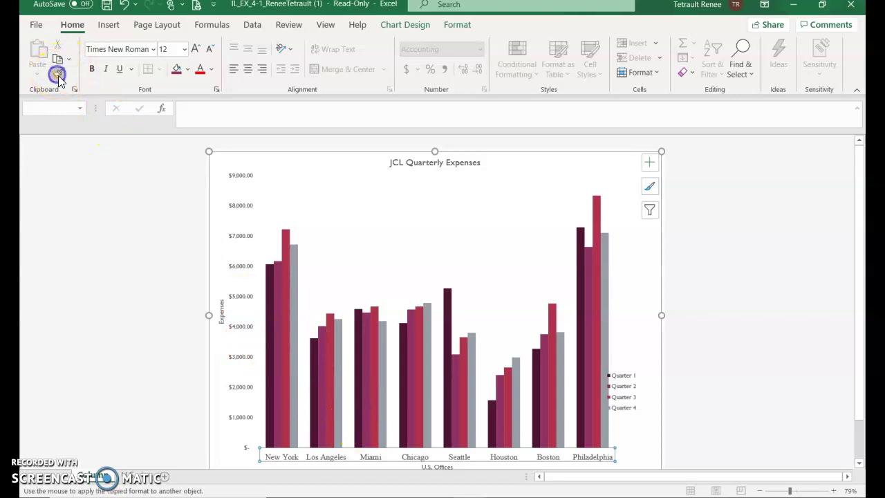
{"action": "left_click", "coordinate": [240, 208]}
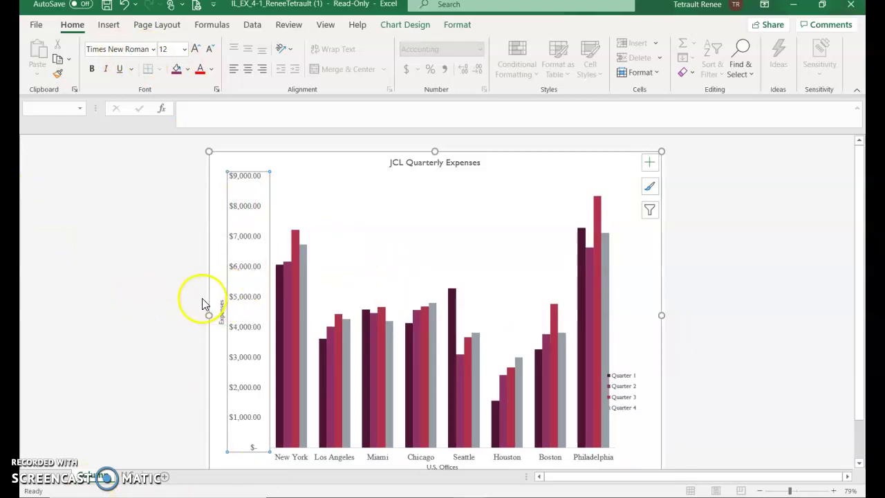
- Give the chart title a solid line border
{"action": "right_click", "coordinate": [400, 164]}
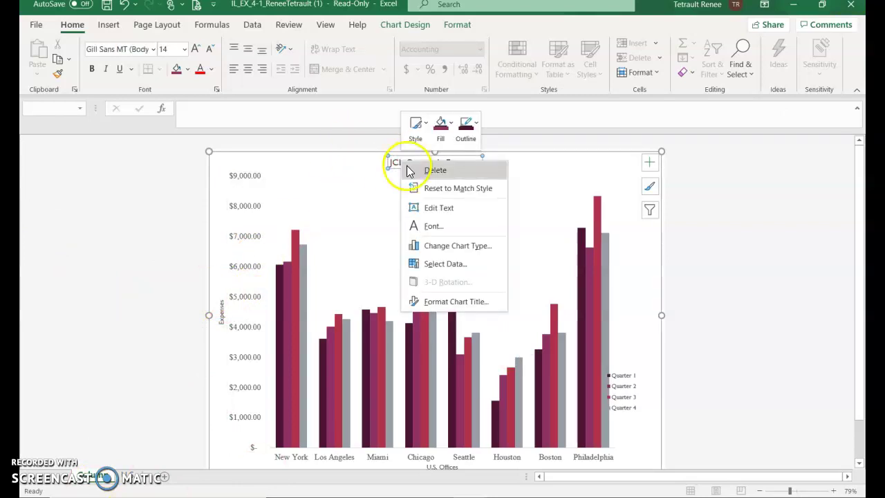
{"action": "left_click", "coordinate": [472, 302]}
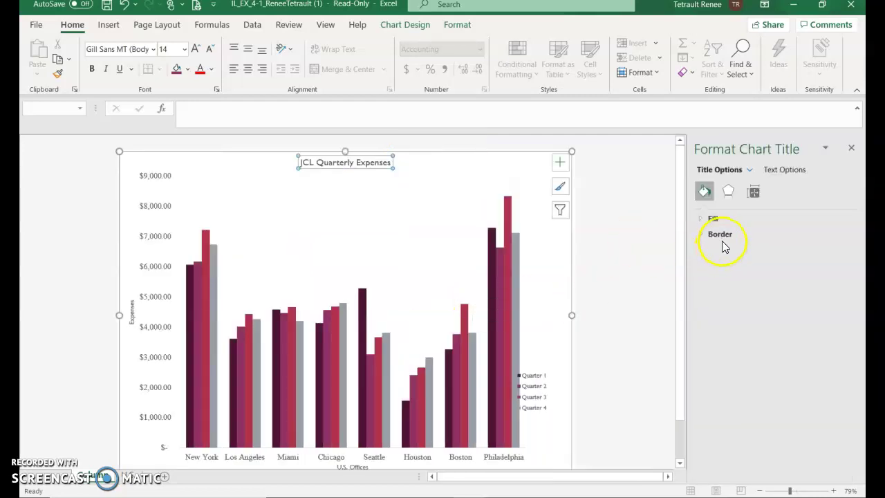
{"action": "left_click", "coordinate": [722, 238]}
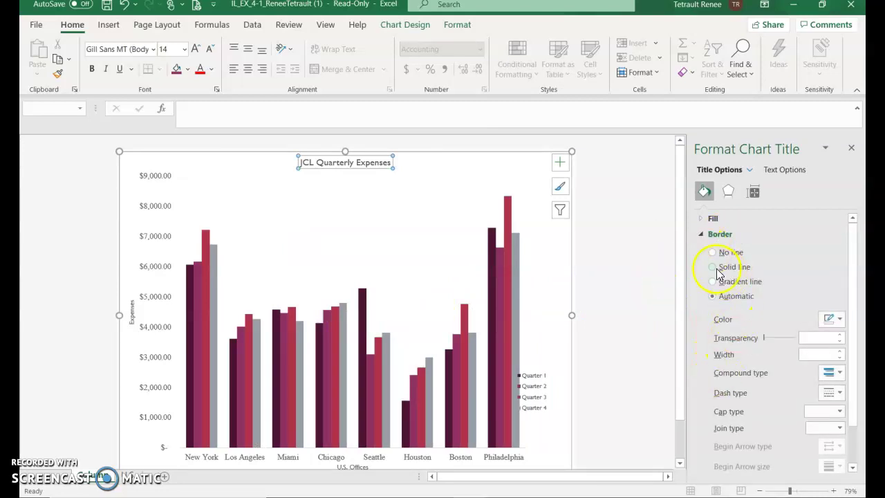
{"action": "left_click", "coordinate": [714, 268]}
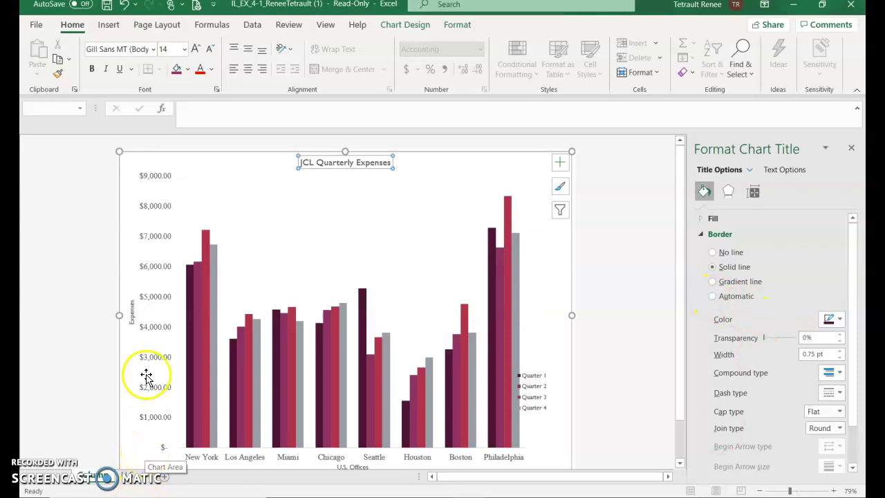
- Apply the outer shadow preset Offset: Bottom Right to the chart title and close its formatting options
{"action": "left_click", "coordinate": [727, 196]}
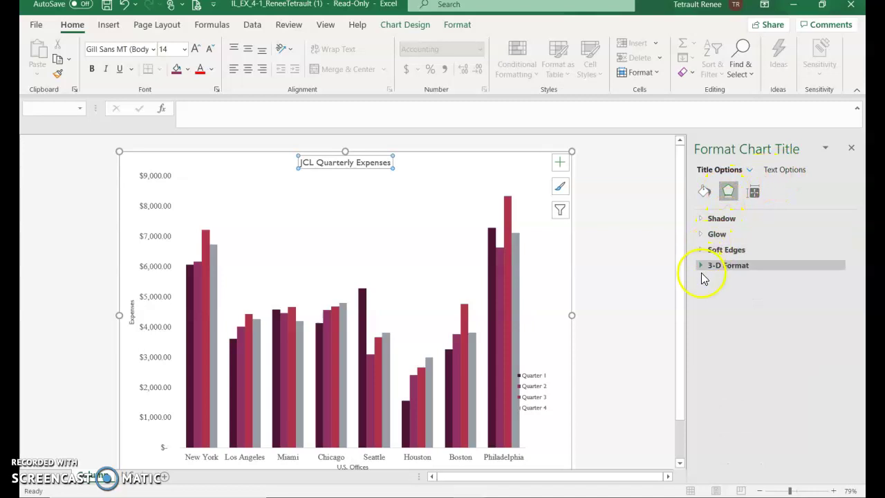
{"action": "left_click", "coordinate": [721, 218]}
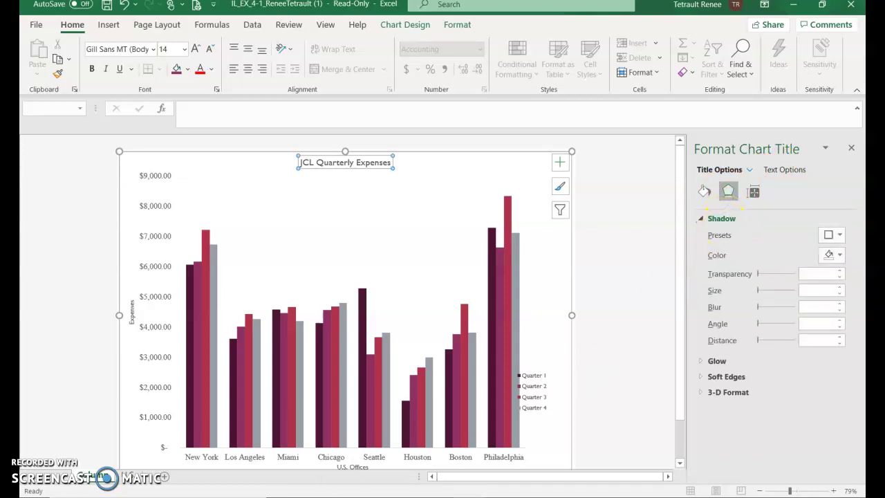
{"action": "left_click", "coordinate": [729, 193]}
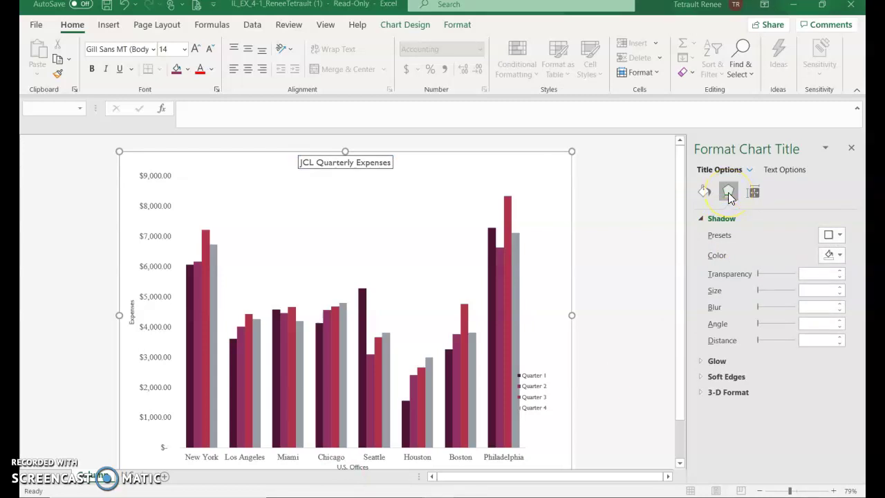
{"action": "left_click", "coordinate": [721, 230]}
{"action": "left_click", "coordinate": [838, 237]}
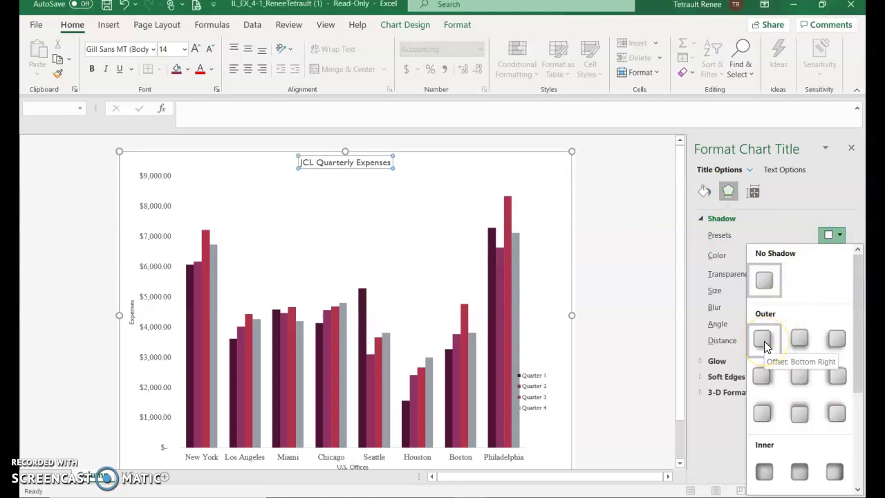
{"action": "left_click", "coordinate": [763, 340]}
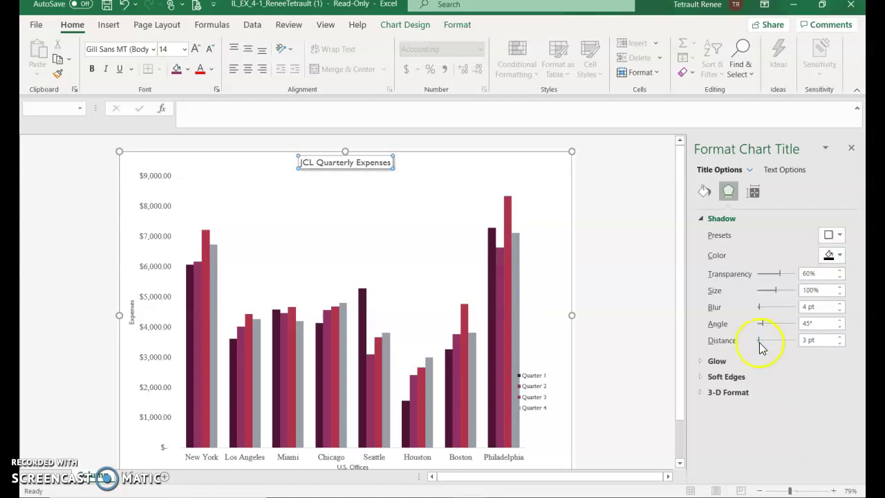
{"action": "left_click", "coordinate": [851, 148]}
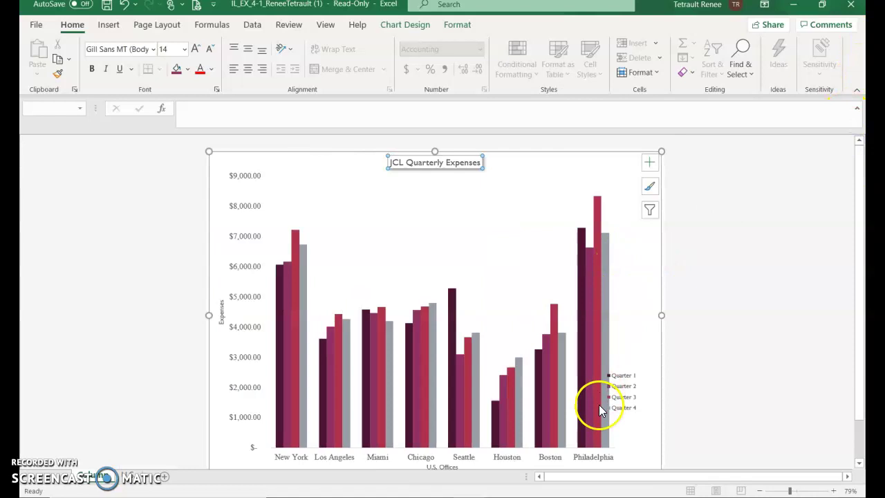
- Add a data table to the chart and remove the legend
{"action": "left_click", "coordinate": [650, 166]}
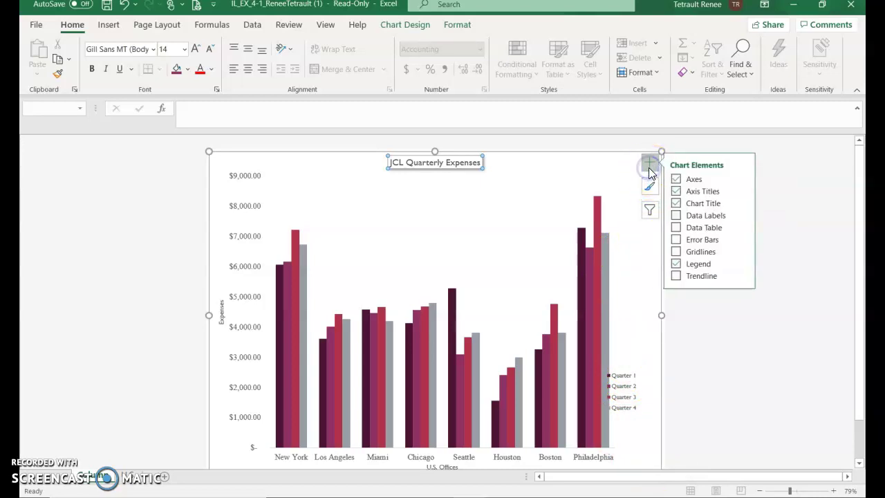
{"action": "left_click", "coordinate": [676, 229]}
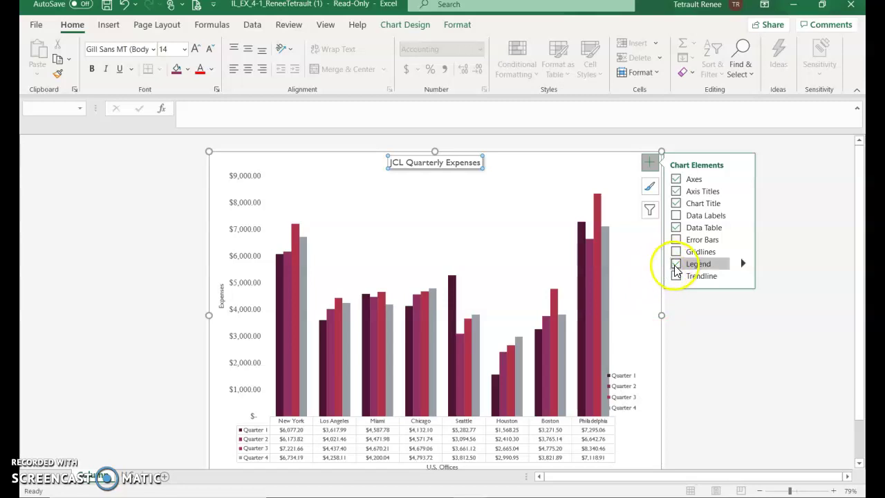
{"action": "left_click", "coordinate": [675, 266]}
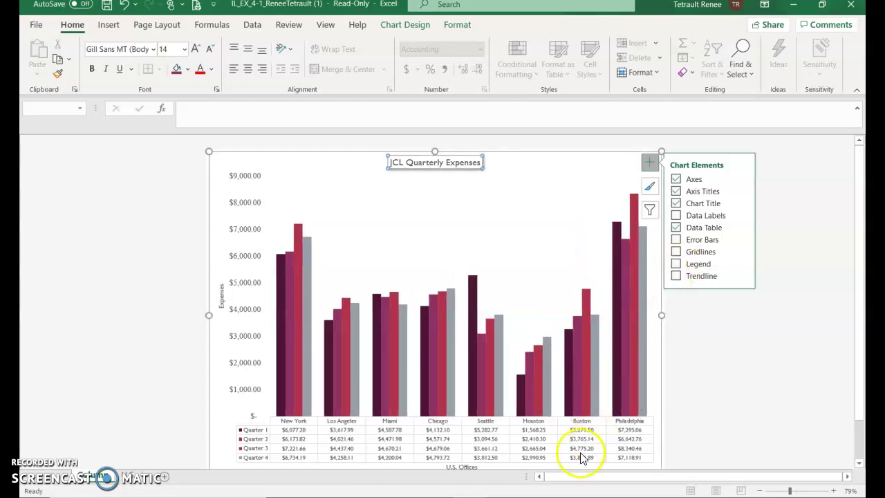
{"action": "key", "text": "Escape"}
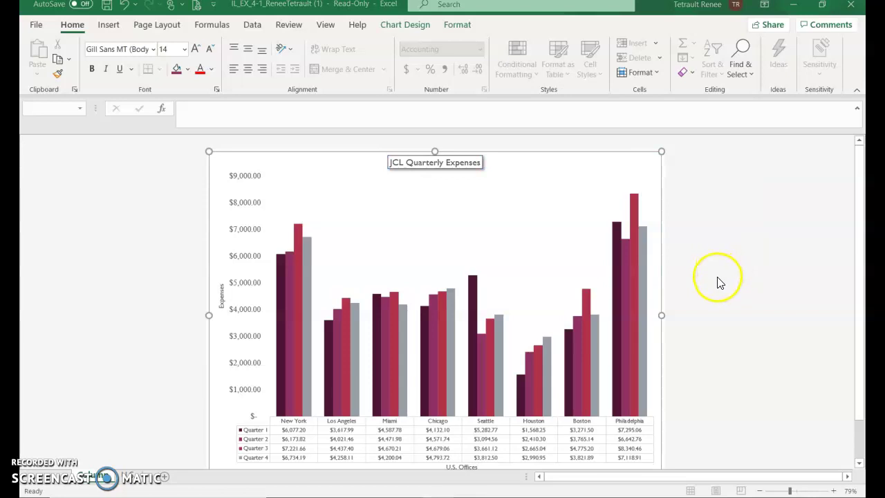